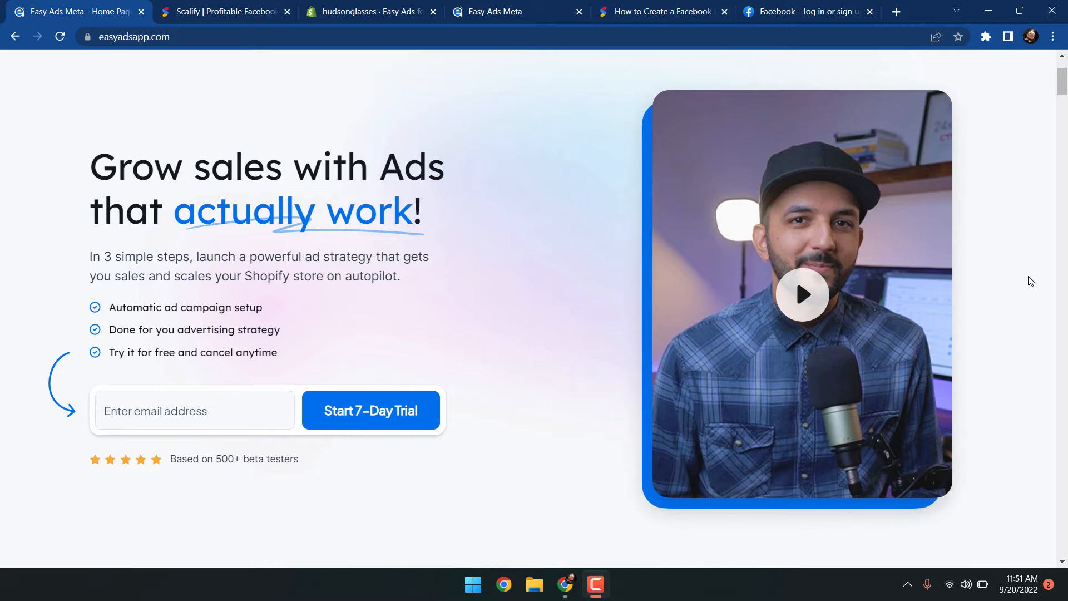
# Switch to the Scalify tab and scroll through its homepage
pyautogui.hotkey('ctrl', 'Tab')
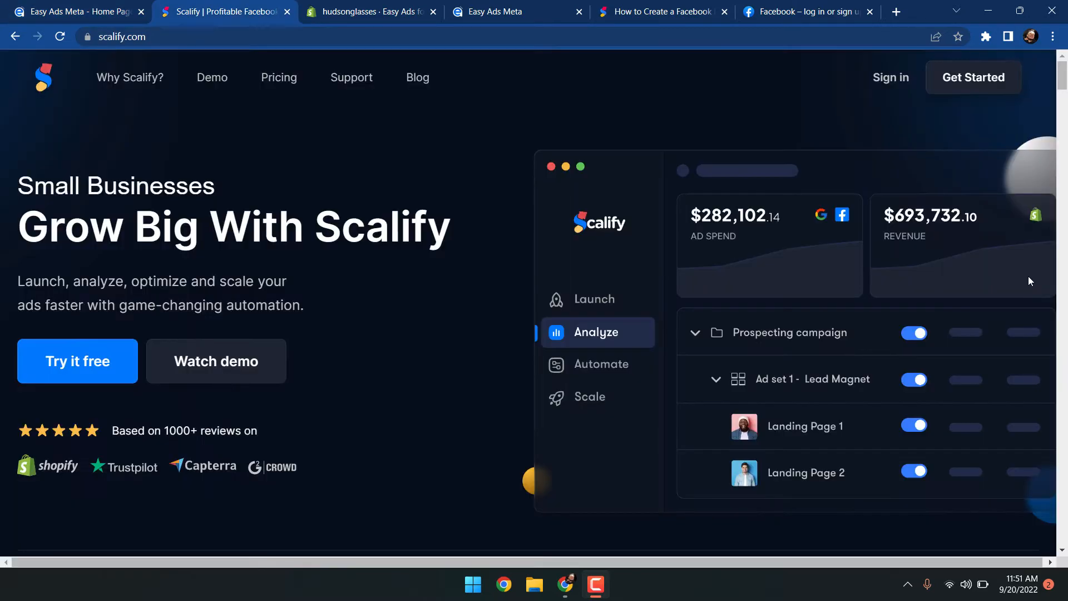
pyautogui.scroll(-5, 1028, 276)
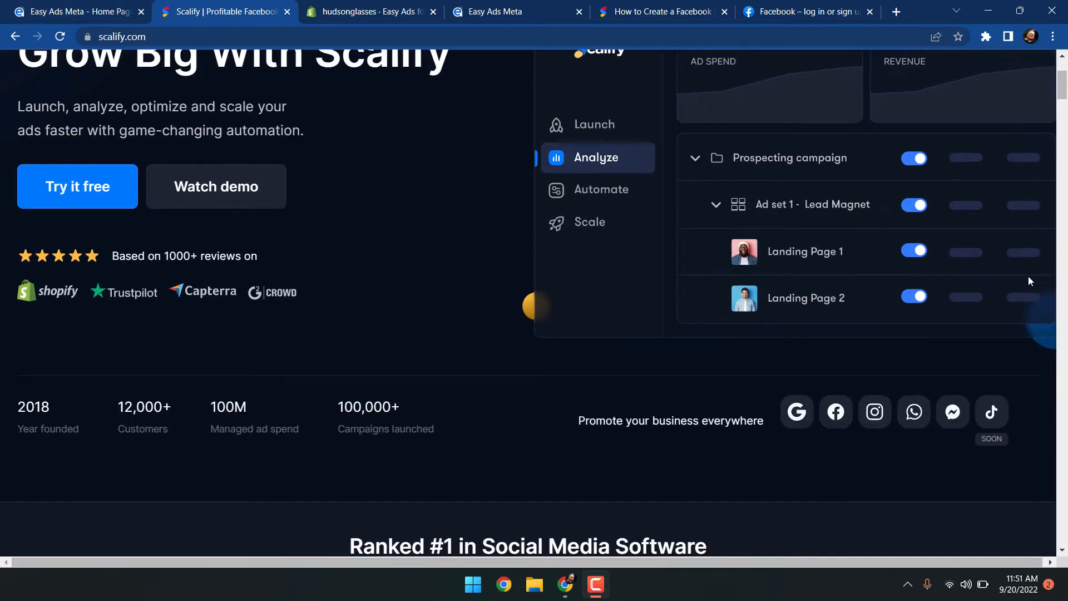
pyautogui.scroll(-3, 1029, 276)
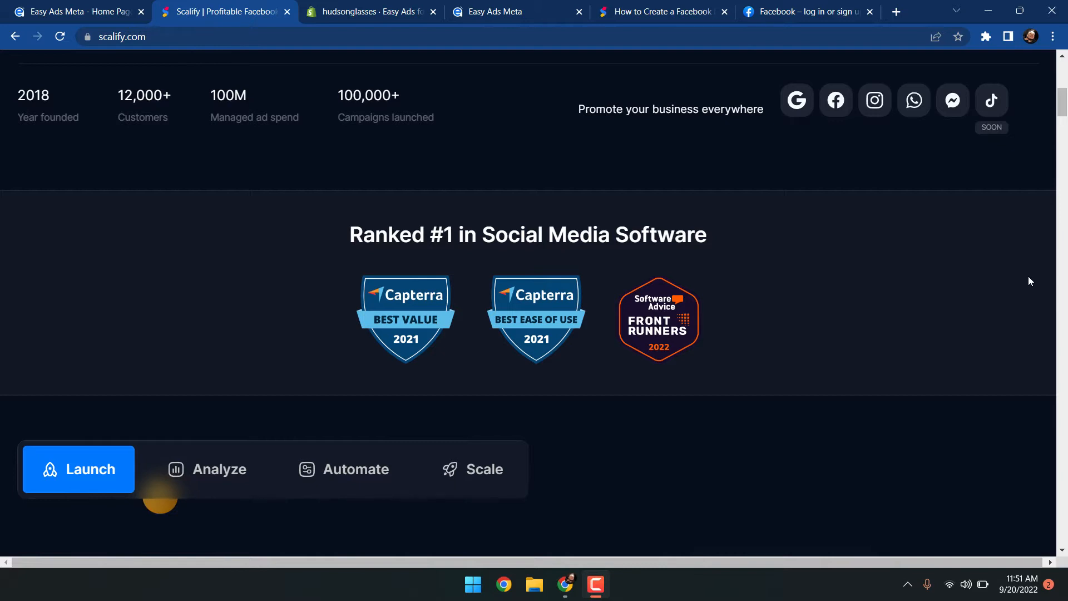
# Return to the Easy Ads homepage and scroll through its features, testimonials and pricing sections
pyautogui.hotkey('ctrl', 'shift', 'Tab')
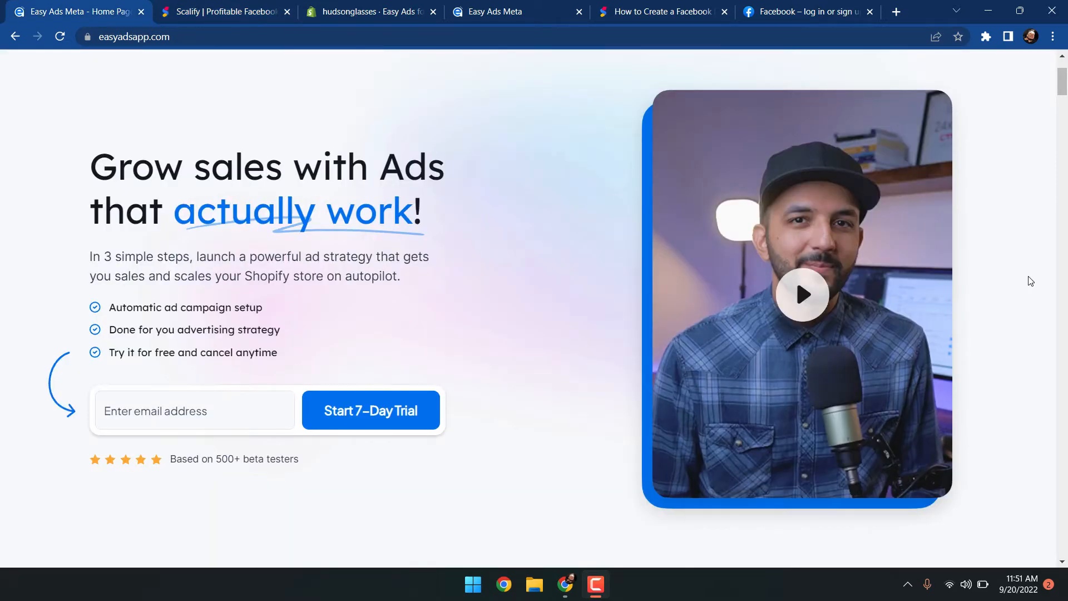
pyautogui.scroll(-6, 1031, 281)
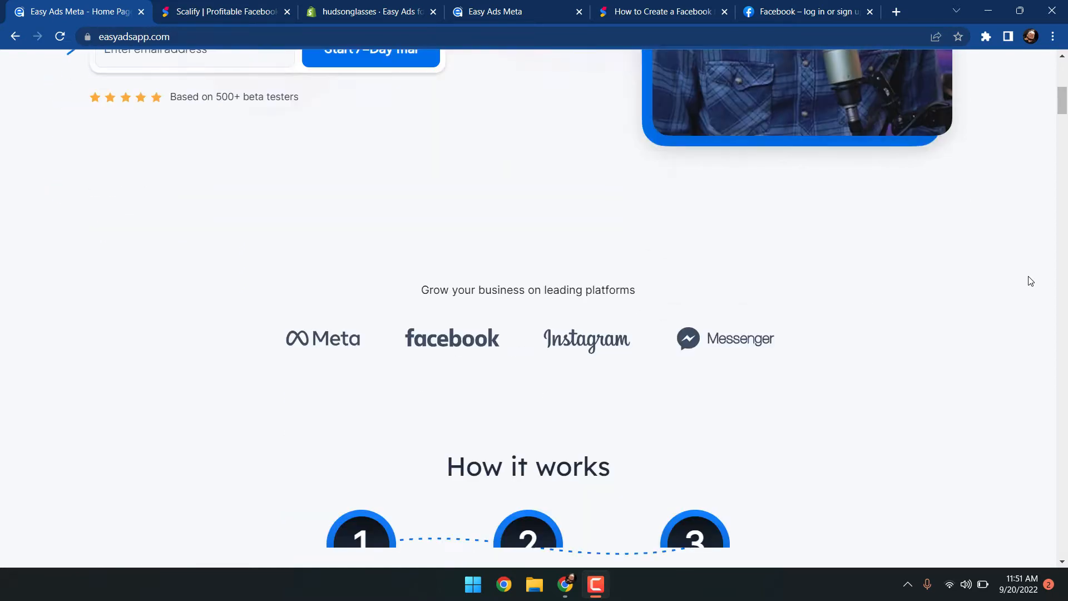
pyautogui.scroll(-5, 1031, 281)
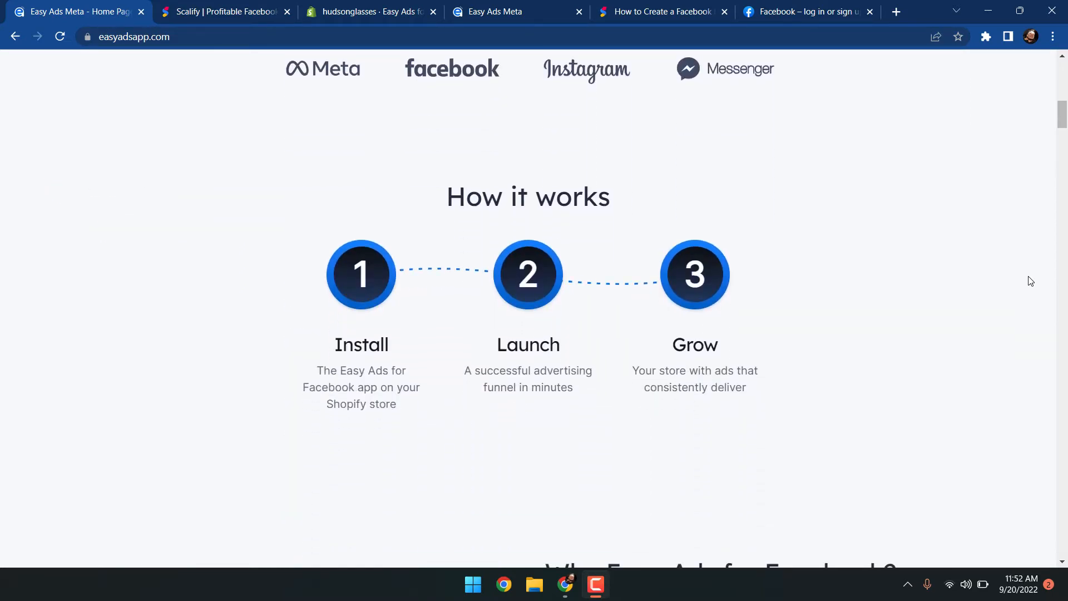
pyautogui.scroll(-9, 1031, 281)
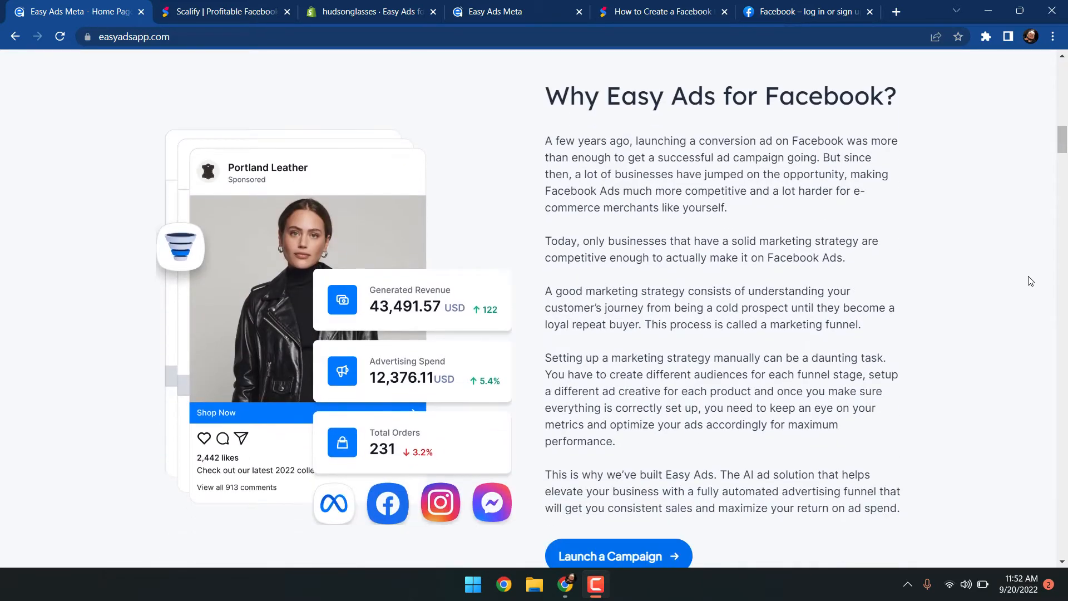
pyautogui.scroll(-7, 1031, 281)
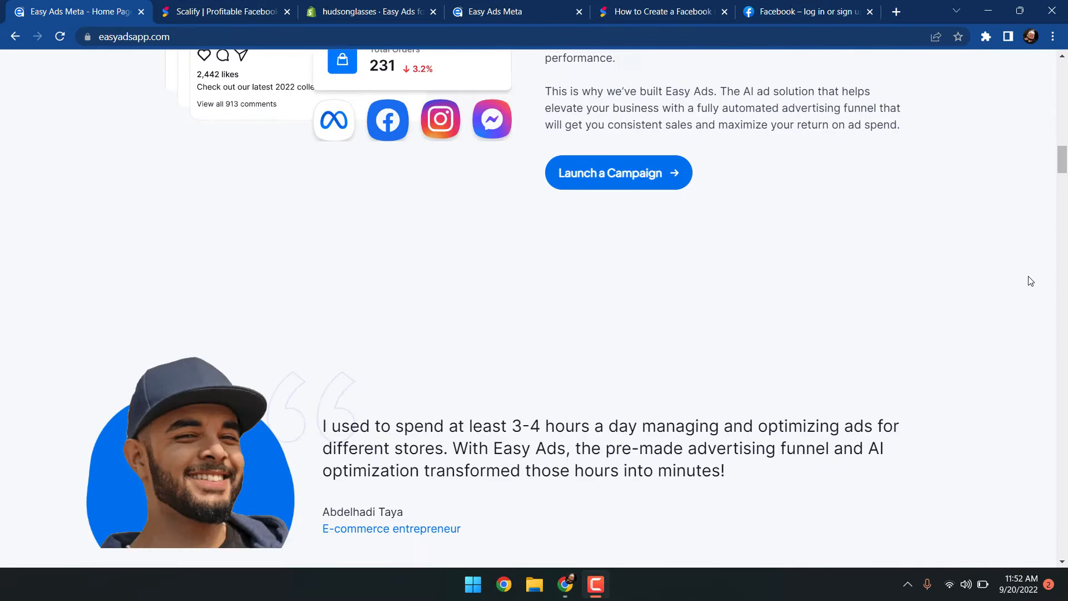
pyautogui.scroll(-11, 1031, 281)
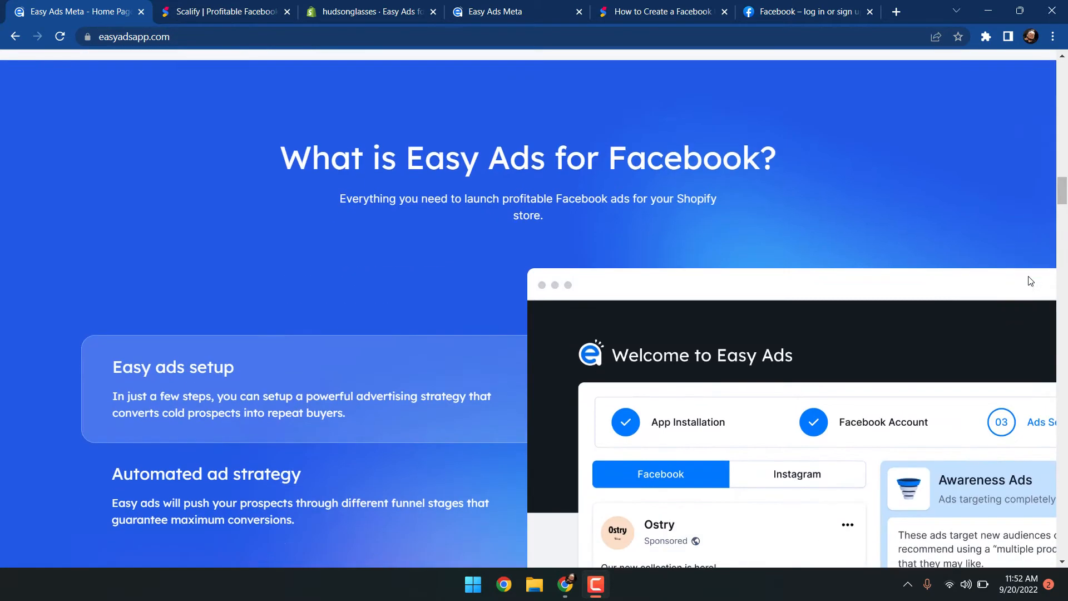
pyautogui.scroll(-4, 1031, 281)
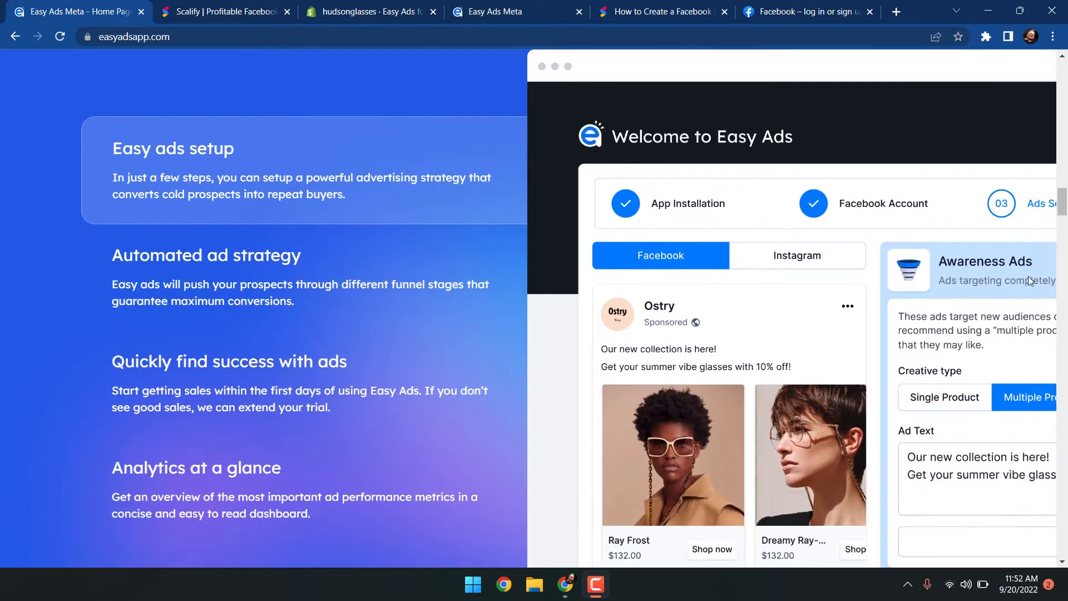
pyautogui.scroll(-1, 1028, 280)
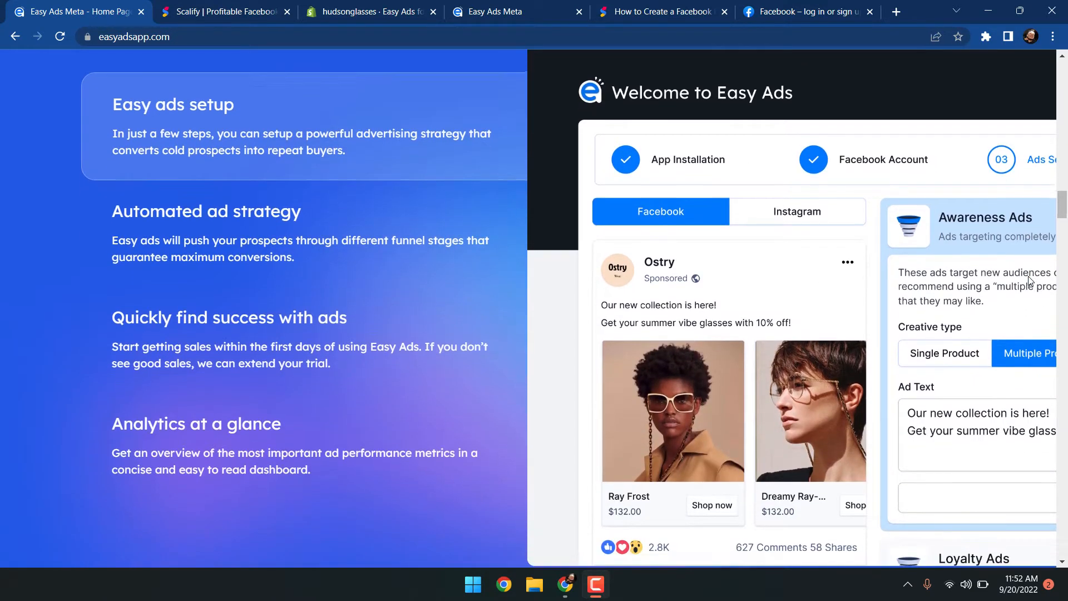
pyautogui.scroll(-5, 1030, 280)
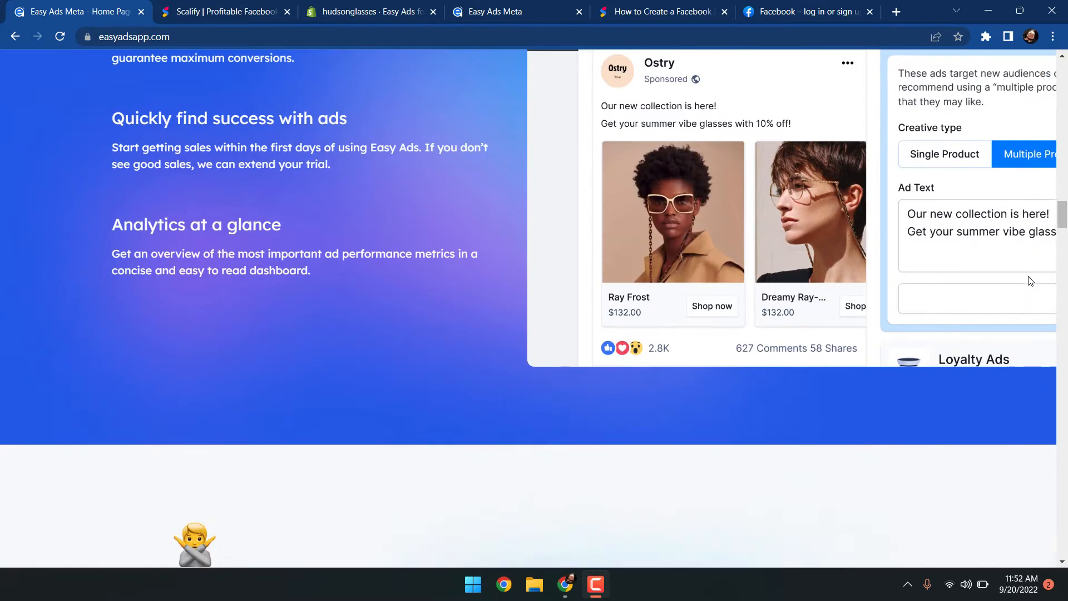
pyautogui.scroll(-4, 1031, 281)
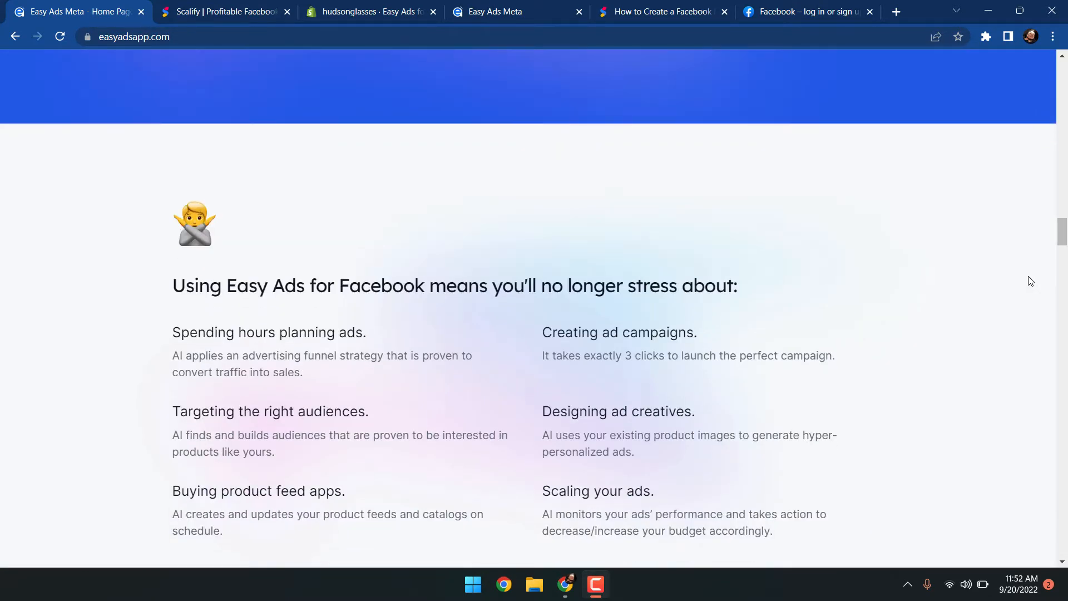
pyautogui.scroll(-2, 1031, 281)
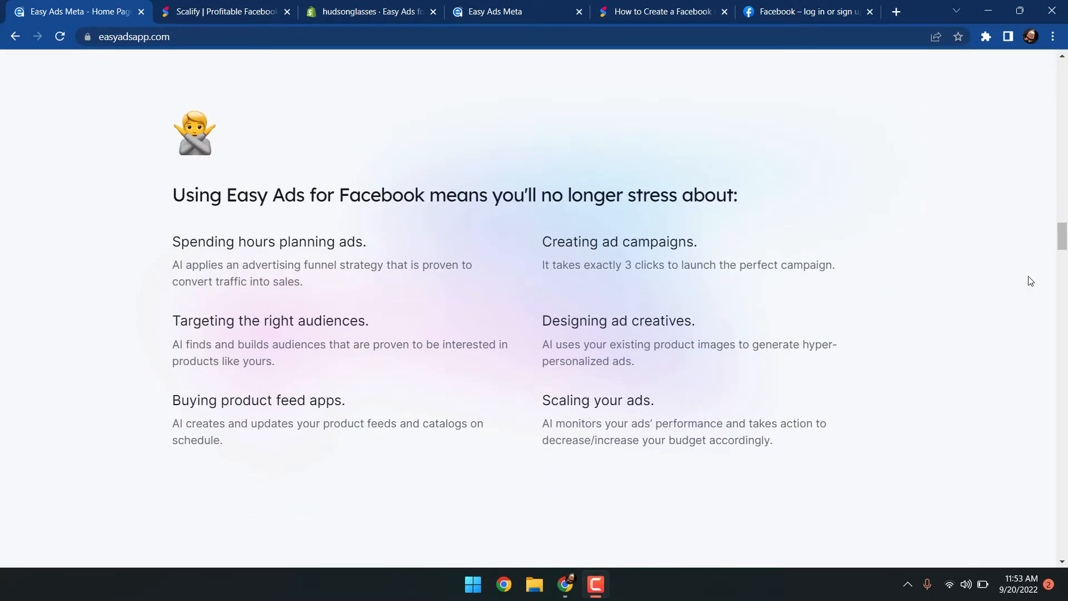
pyautogui.scroll(-8, 1031, 281)
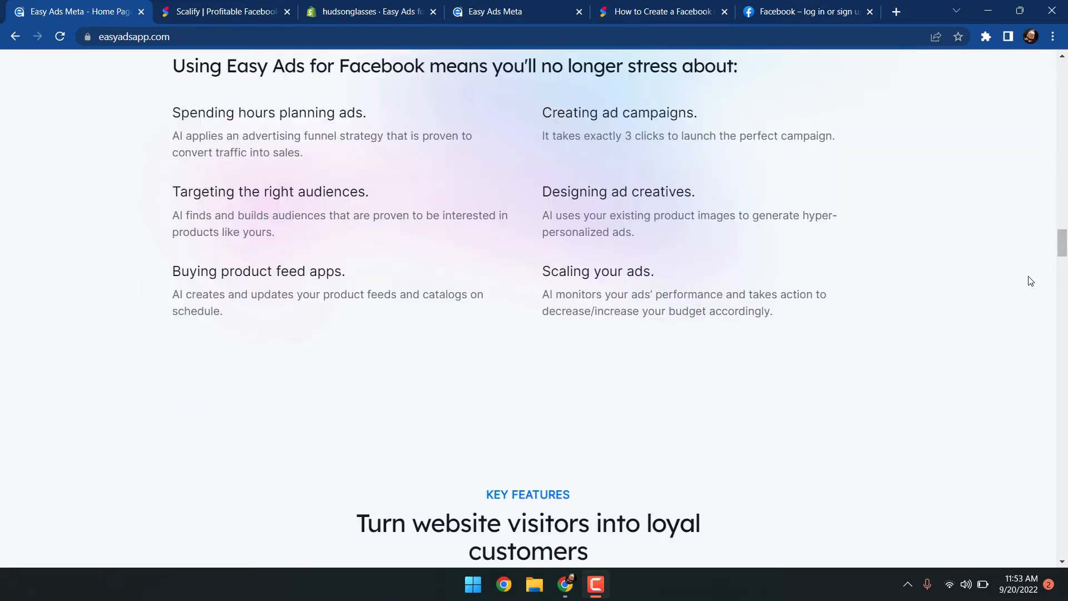
pyautogui.scroll(-1, 1030, 281)
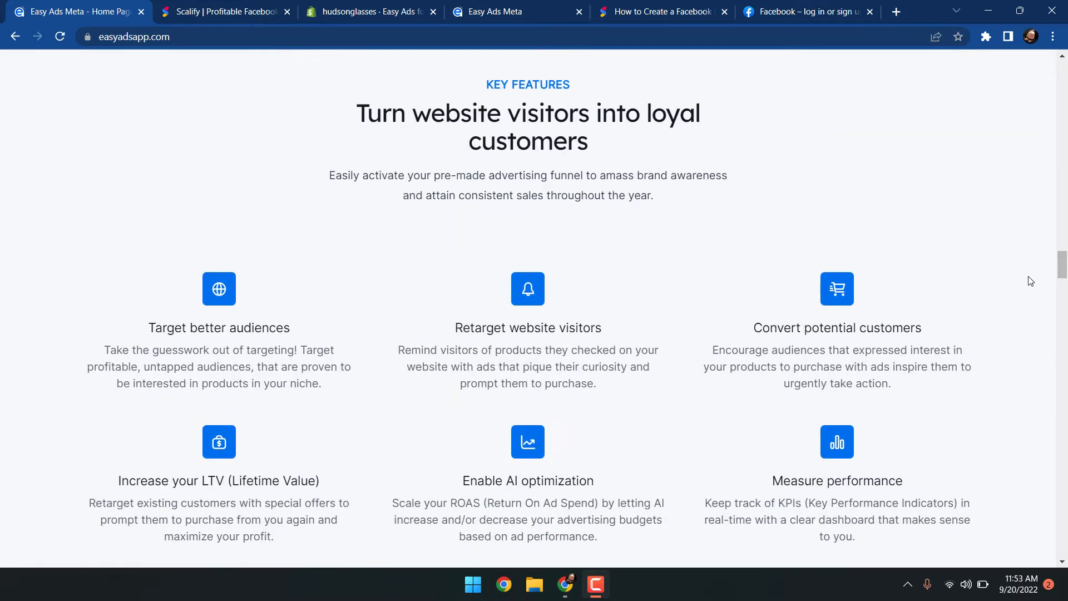
pyautogui.scroll(-13, 1031, 281)
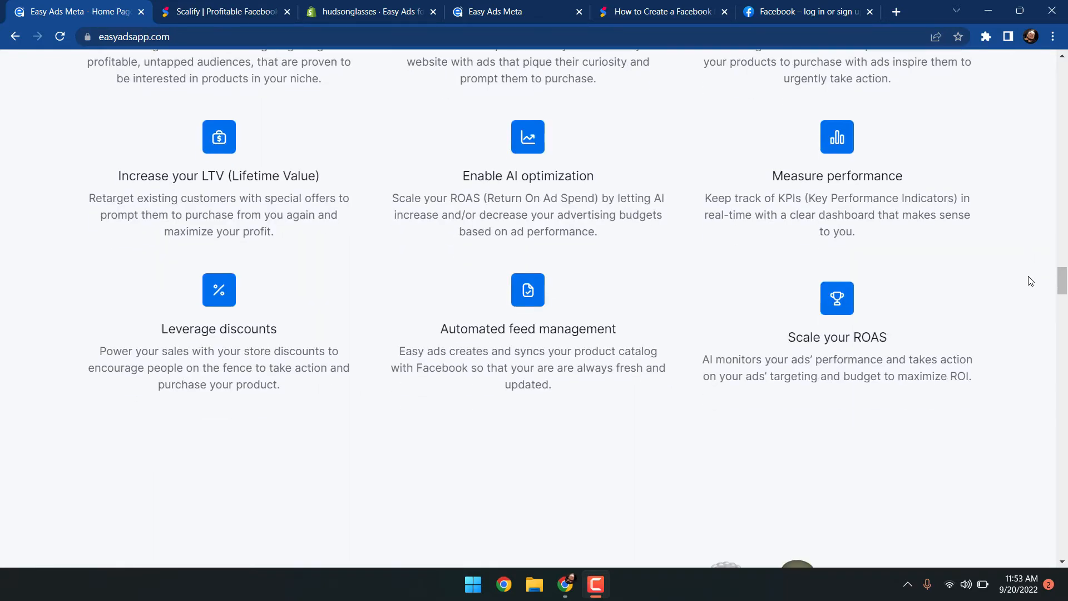
pyautogui.scroll(-16, 1031, 281)
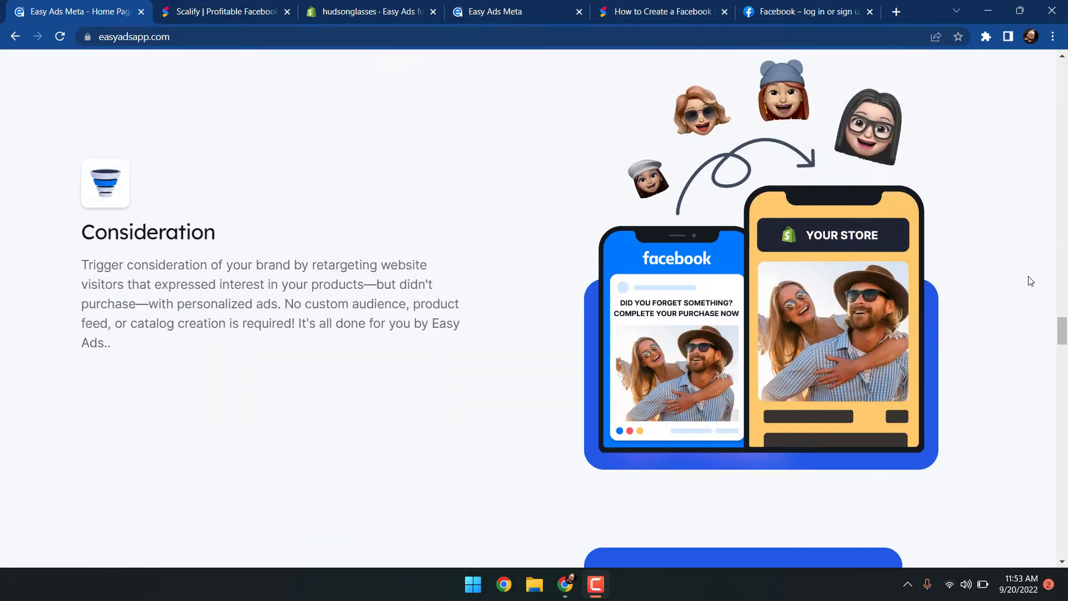
pyautogui.scroll(-12, 1031, 281)
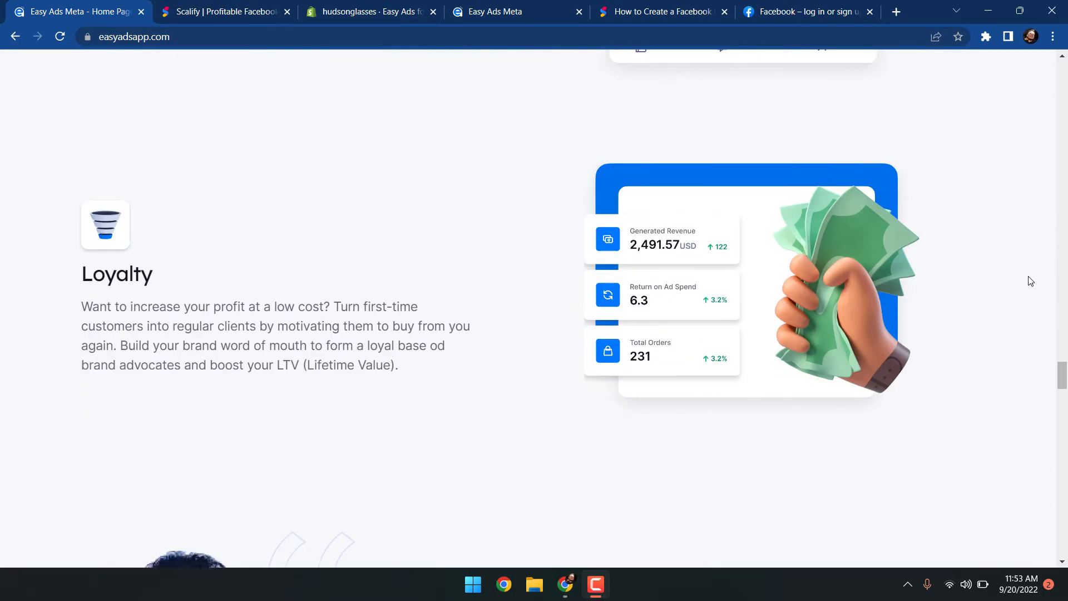
pyautogui.scroll(-1, 1031, 281)
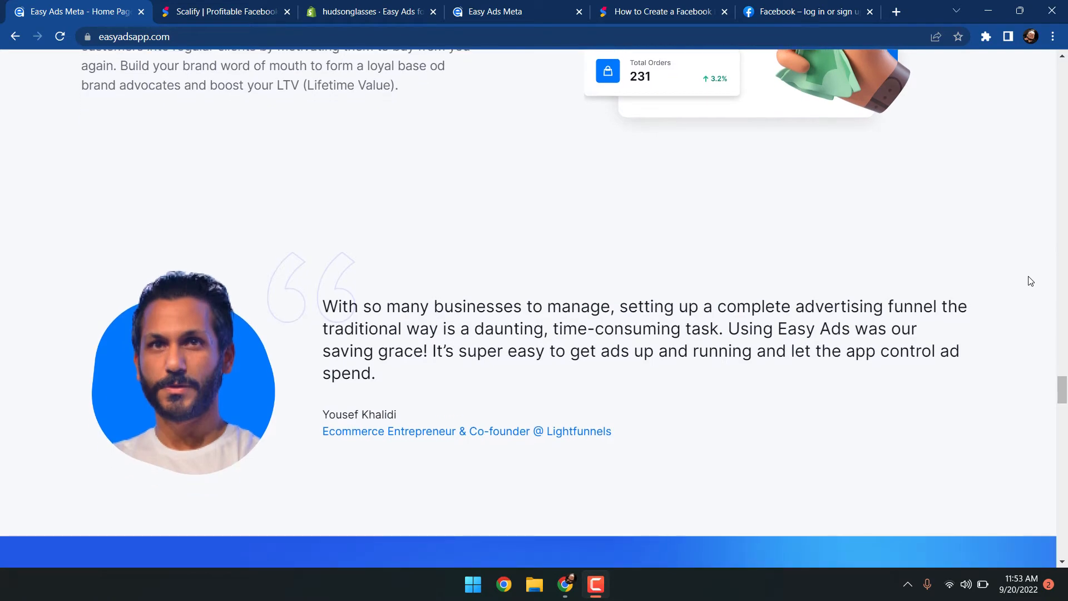
pyautogui.scroll(-2, 1031, 281)
pyautogui.scroll(-15, 1030, 281)
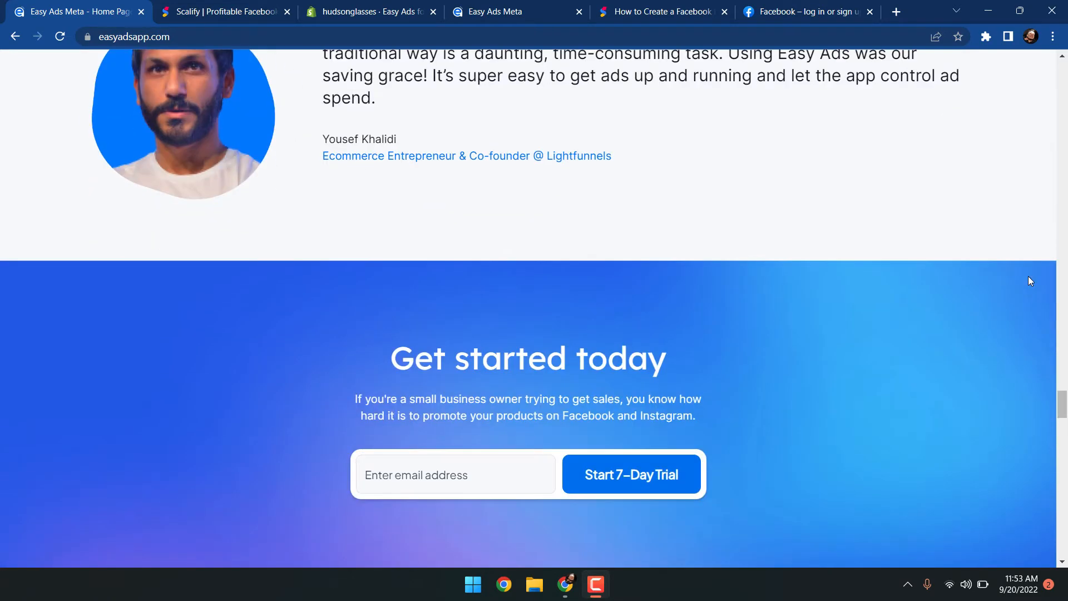
pyautogui.scroll(-12, 1031, 281)
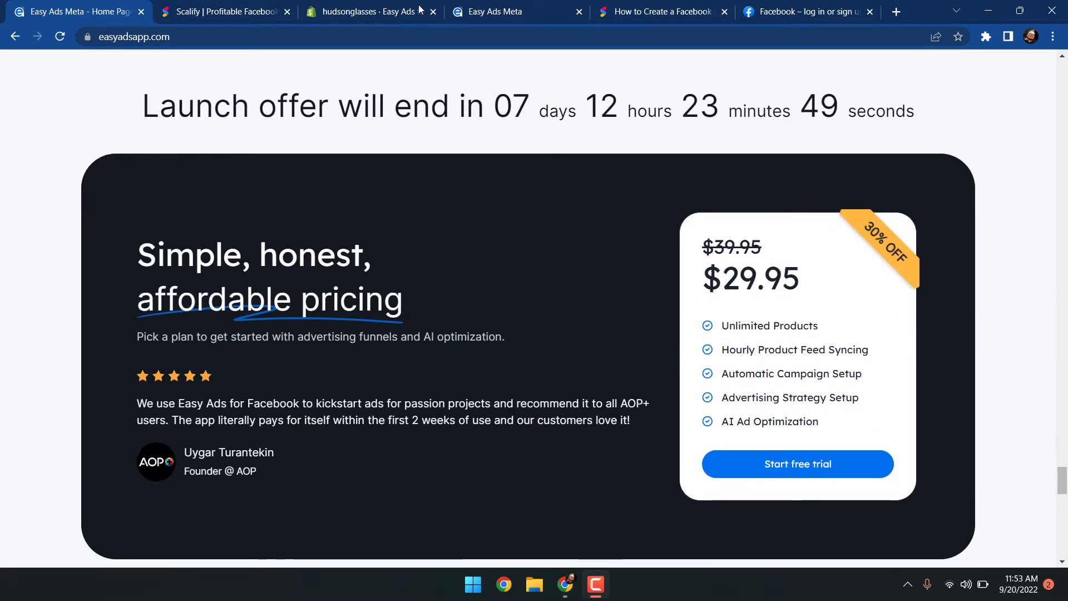
# Open the guide on creating a Facebook Business Manager and scroll through its introduction
pyautogui.hotkey('ctrl', '3')
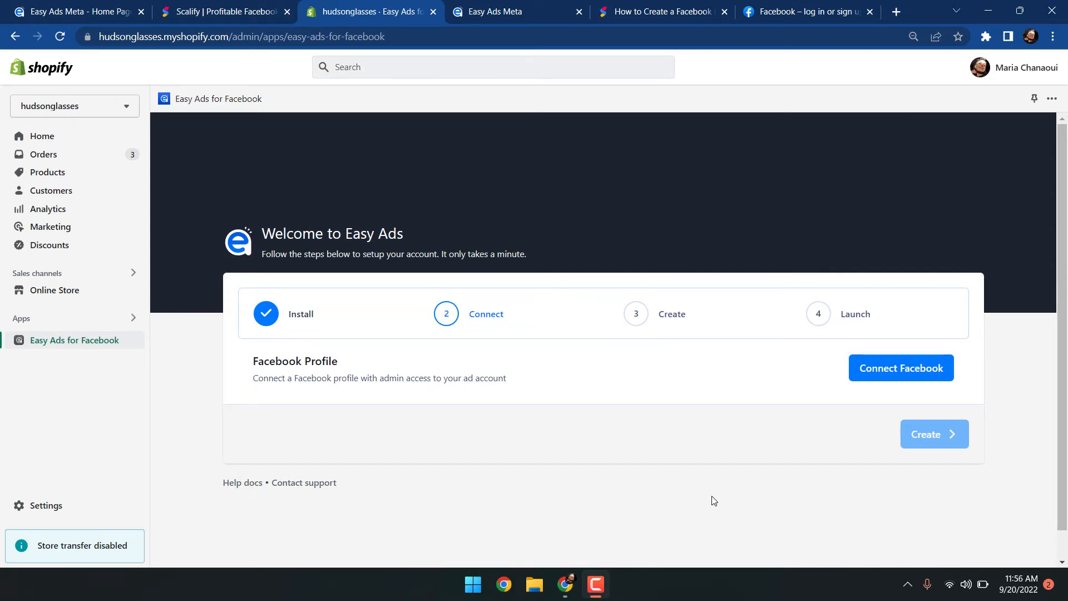
pyautogui.click(656, 5)
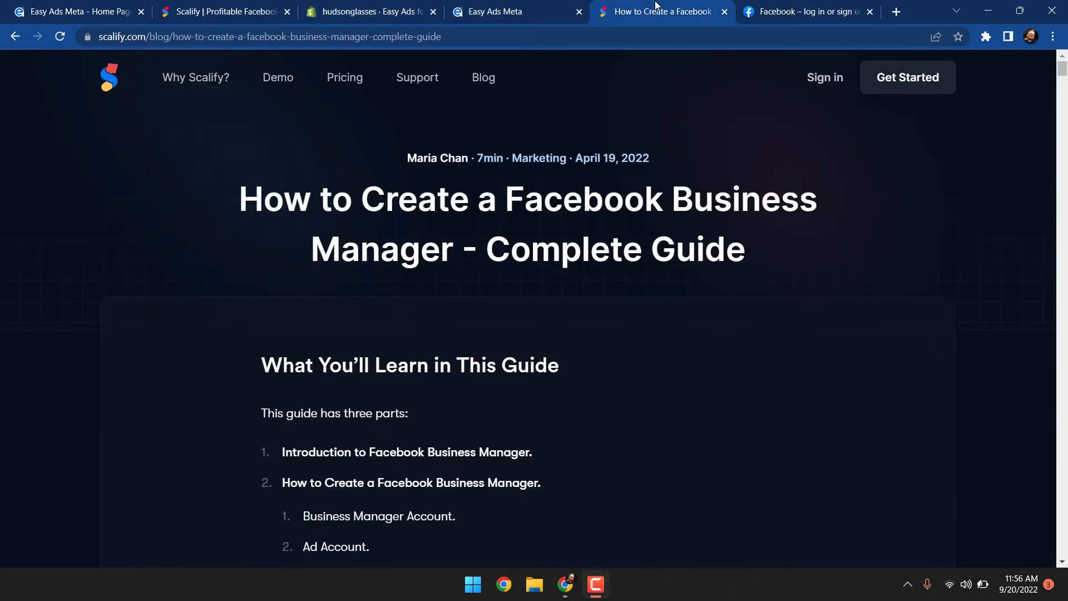
pyautogui.scroll(-2, 605, 235)
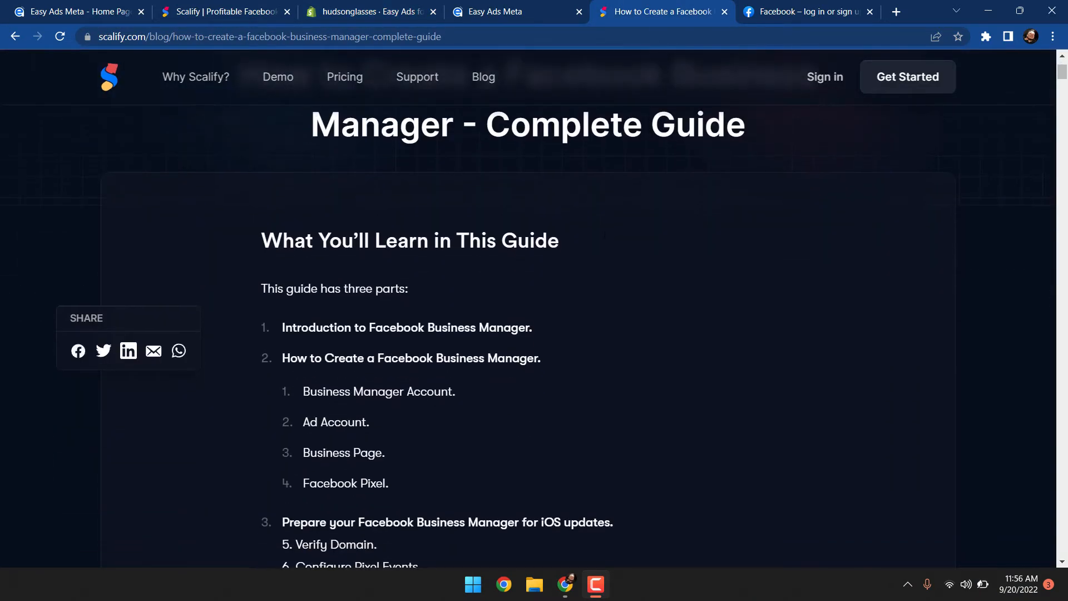
pyautogui.scroll(-2, 605, 234)
pyautogui.scroll(-2, 605, 235)
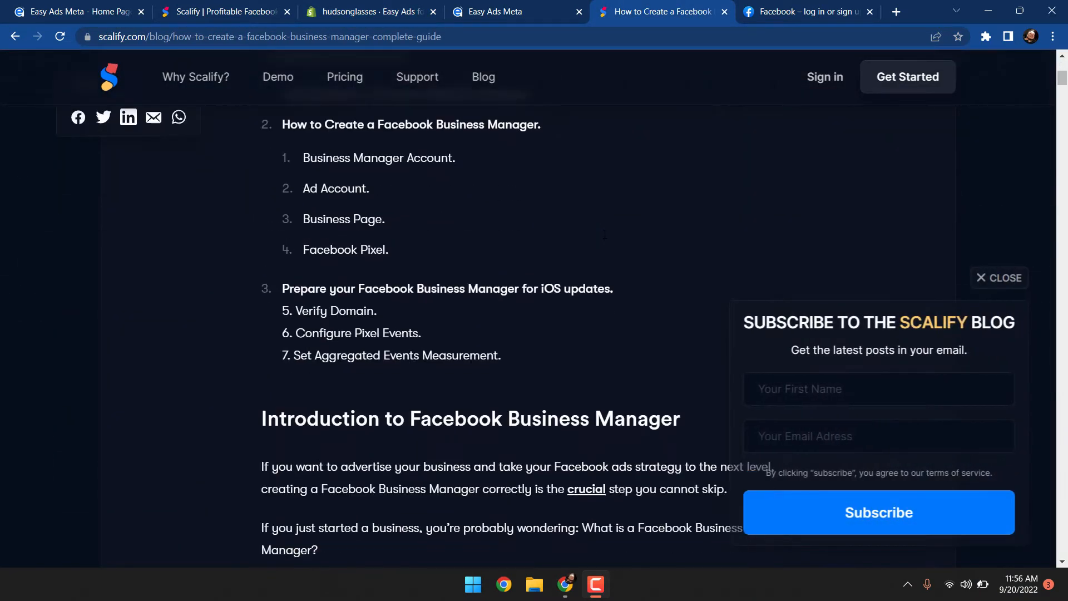
pyautogui.scroll(-2, 605, 234)
pyautogui.scroll(-2, 605, 235)
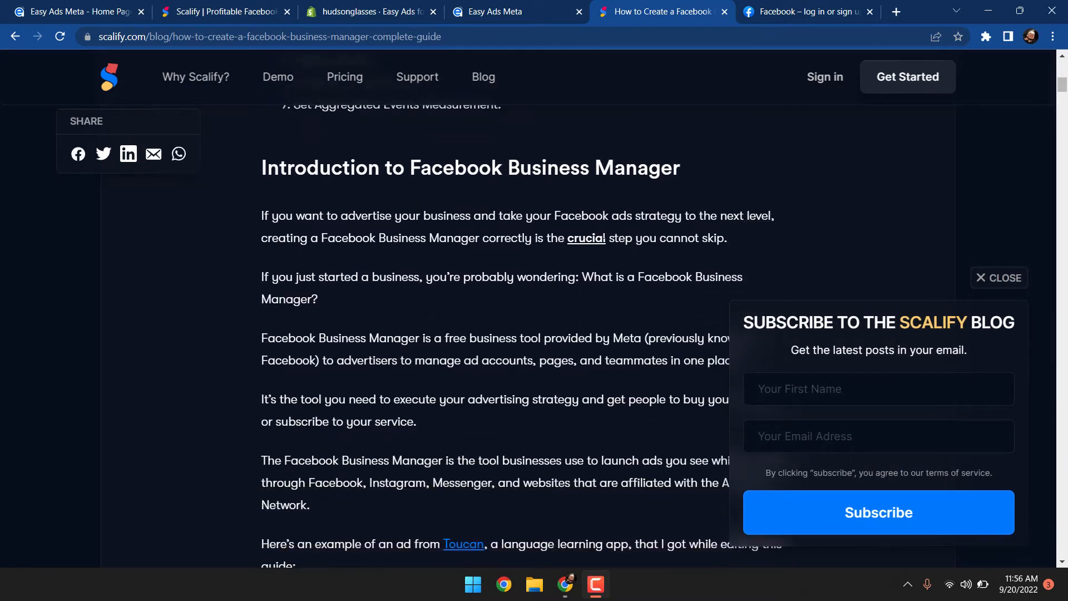
pyautogui.scroll(-2, 605, 235)
# Go to the Facebook tab and log in with the saved recent profile
pyautogui.hotkey('ctrl', 'shift', 'Tab')
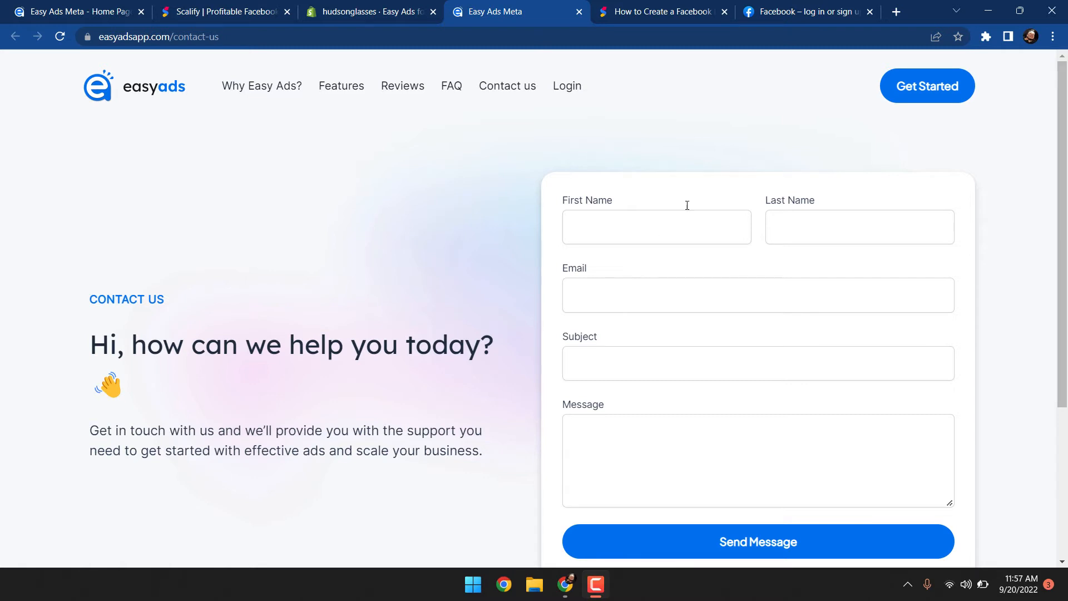
pyautogui.click(800, 15)
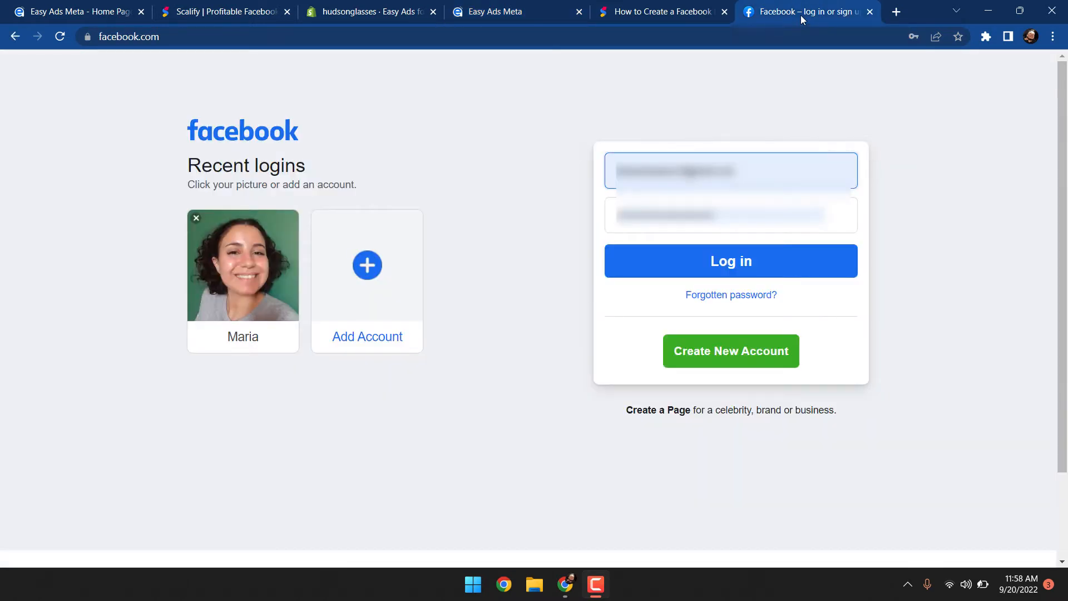
pyautogui.click(763, 266)
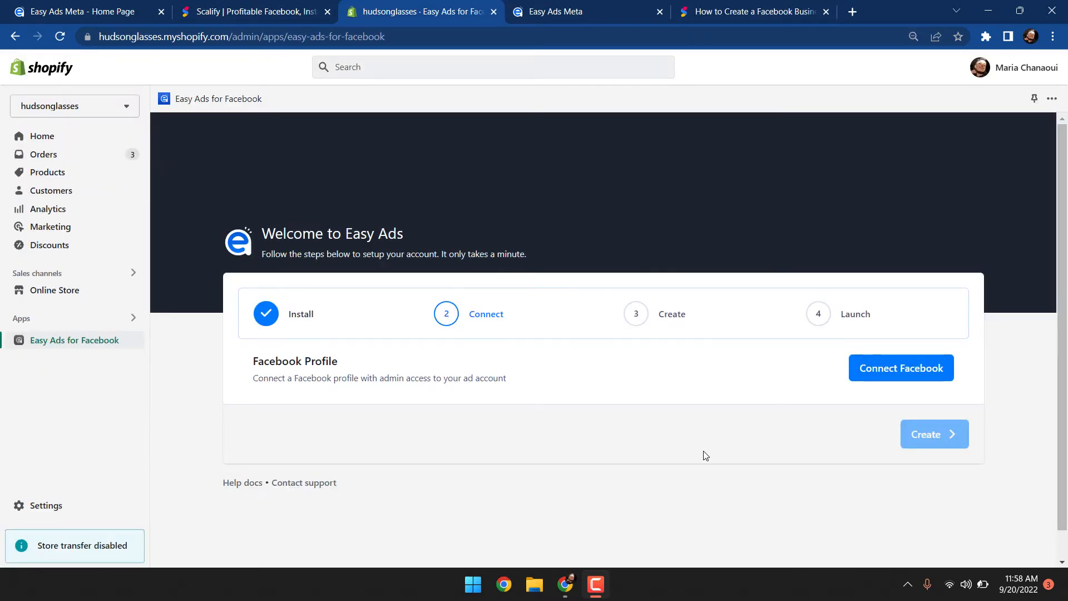
# Connect the Facebook profile to Easy Ads for Facebook in the Shopify store and close the confirmation window
pyautogui.click(872, 373)
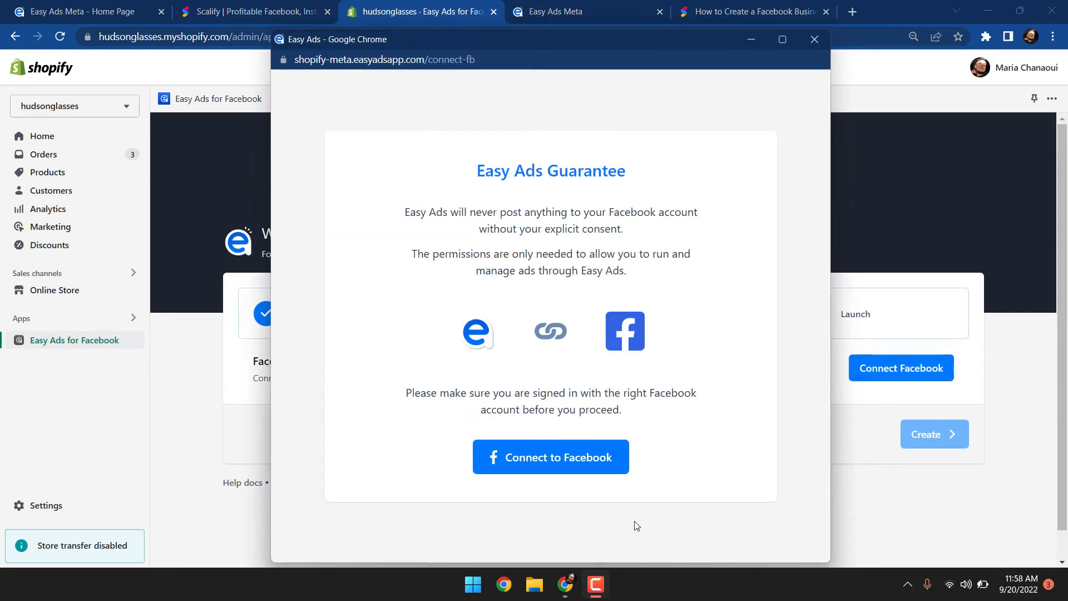
pyautogui.click(607, 477)
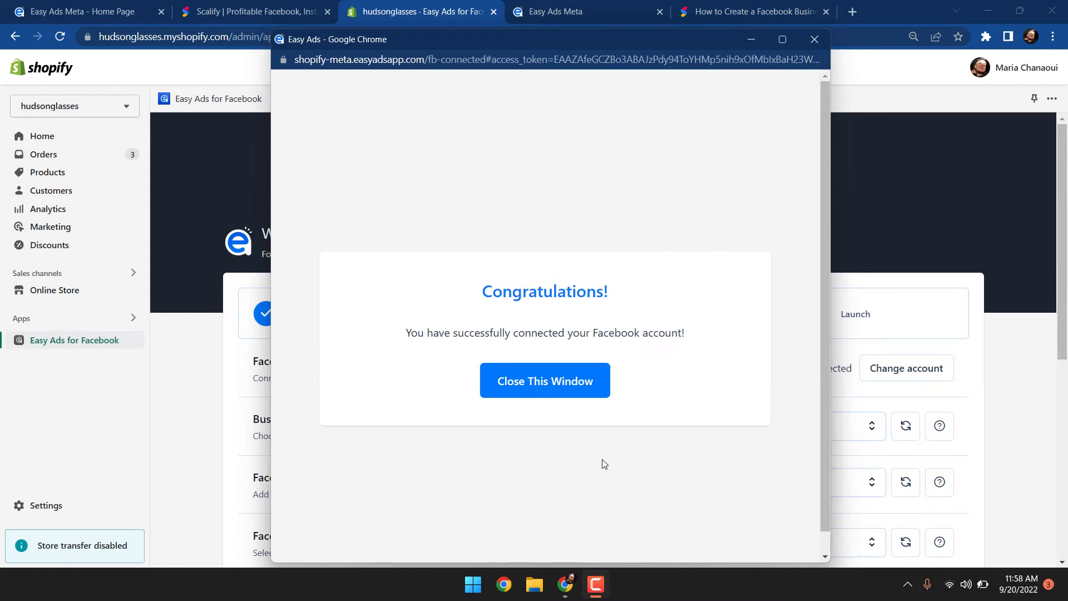
pyautogui.click(574, 397)
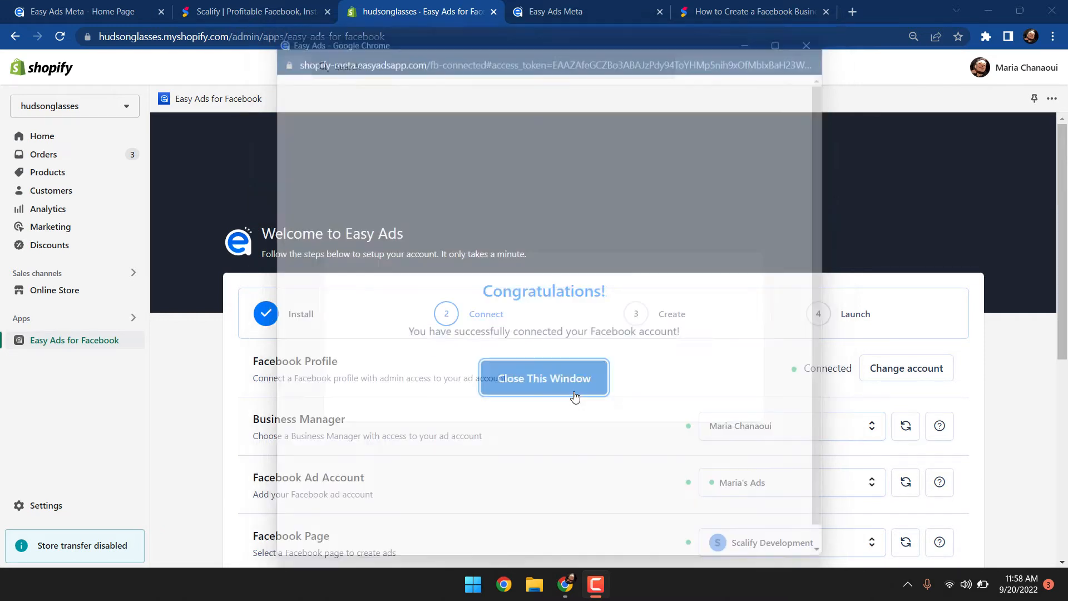
pyautogui.scroll(-2, 661, 425)
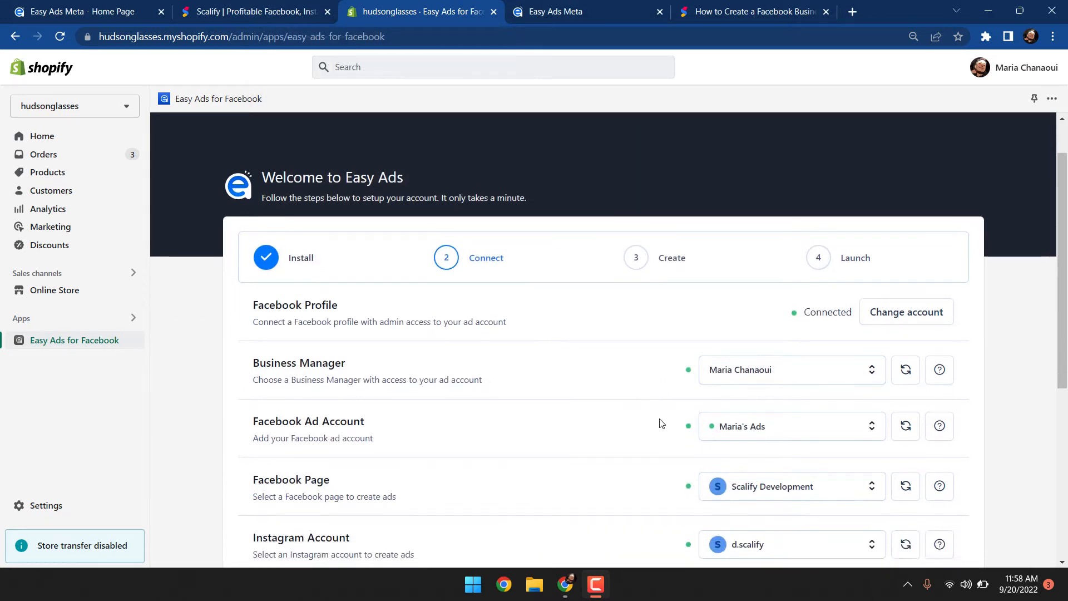
pyautogui.scroll(-1, 661, 424)
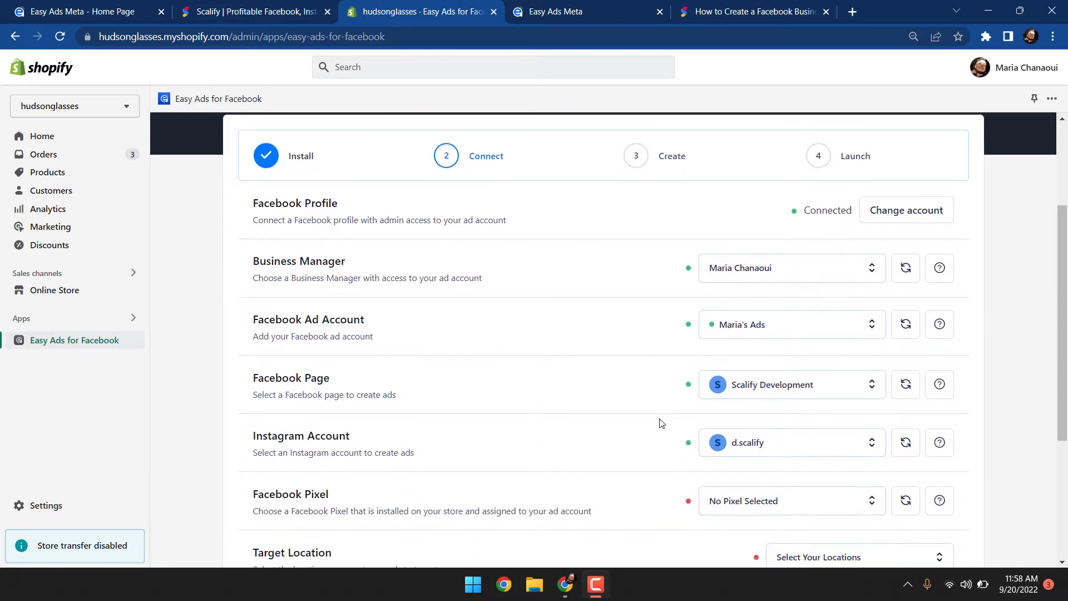
# Select Kiki's Delivery as both the Business Manager and the Facebook Page for the ads
pyautogui.click(808, 276)
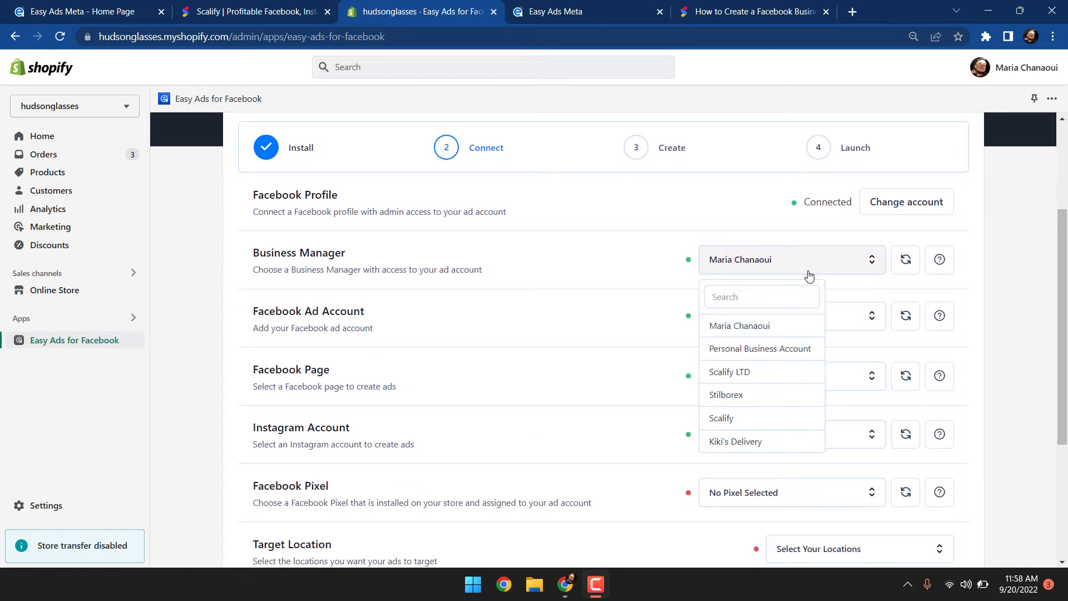
pyautogui.click(775, 444)
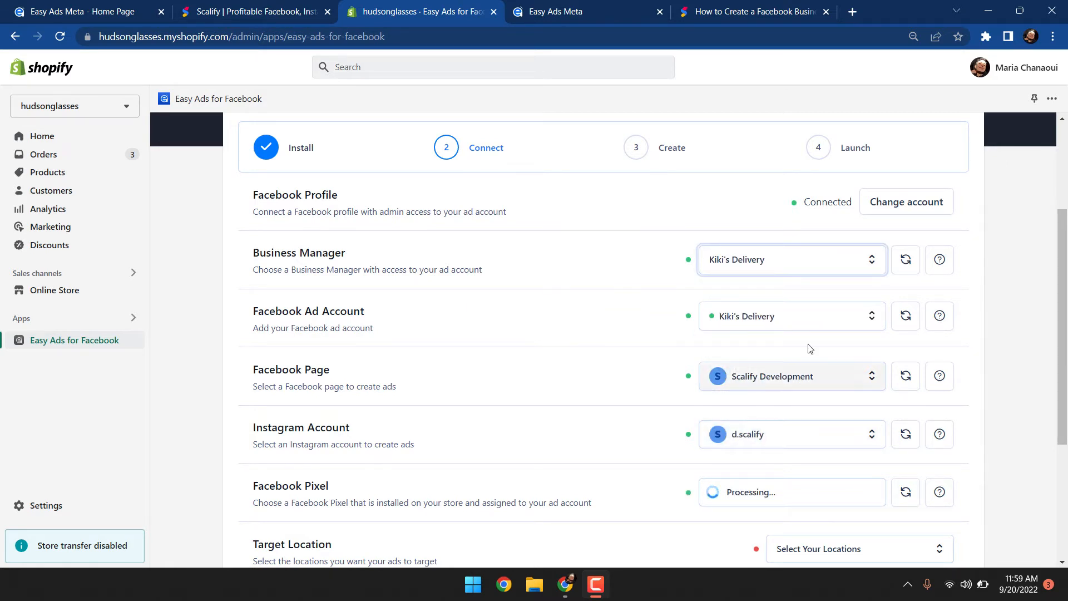
pyautogui.click(816, 373)
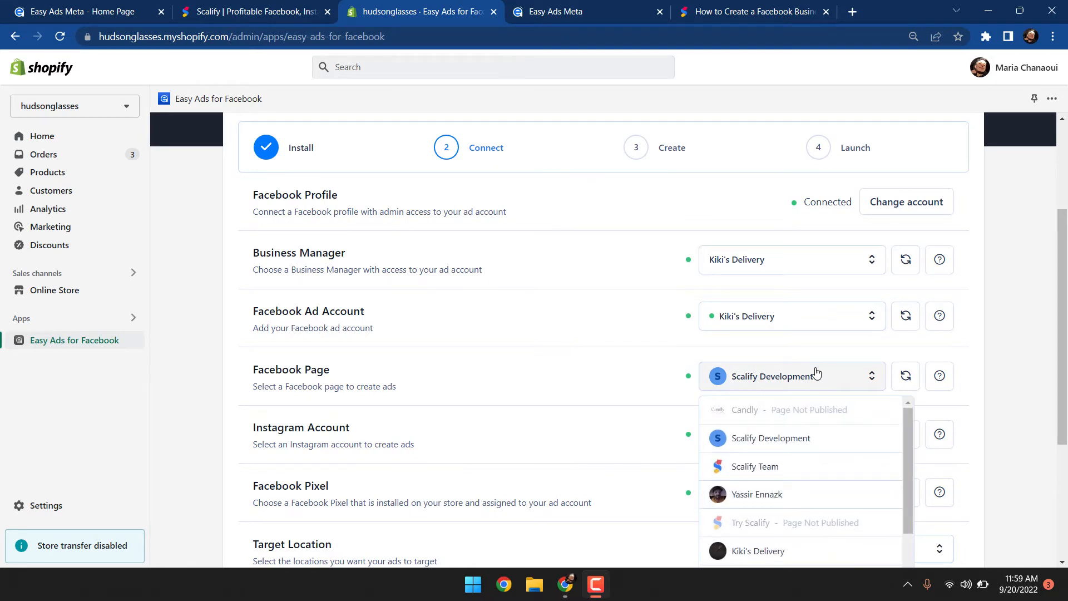
pyautogui.click(782, 551)
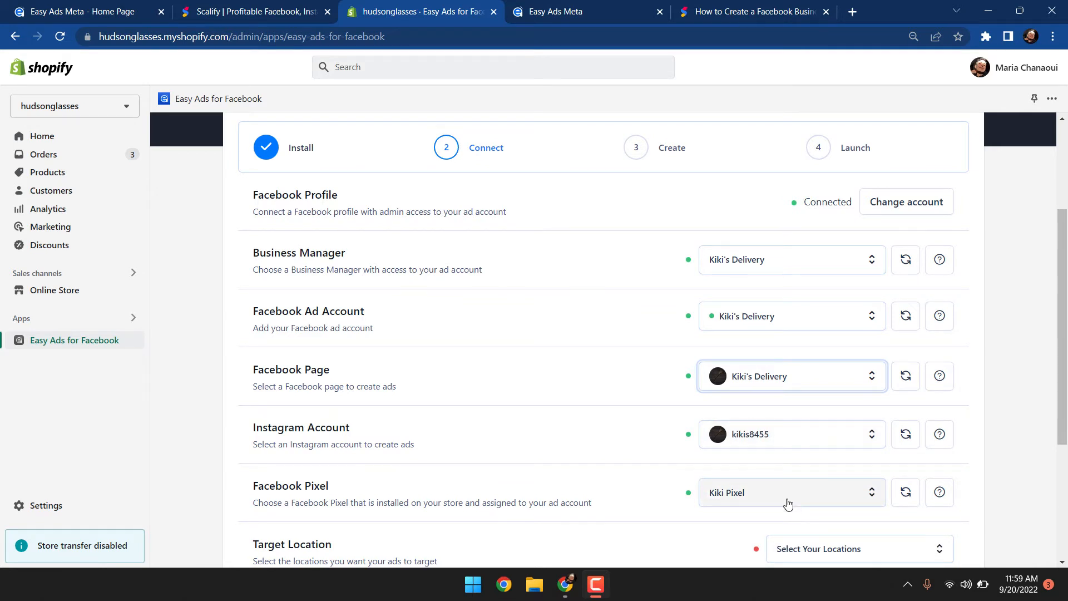
# Set the target location to United Kingdom and proceed to the Create step
pyautogui.scroll(-3, 788, 504)
pyautogui.click(825, 410)
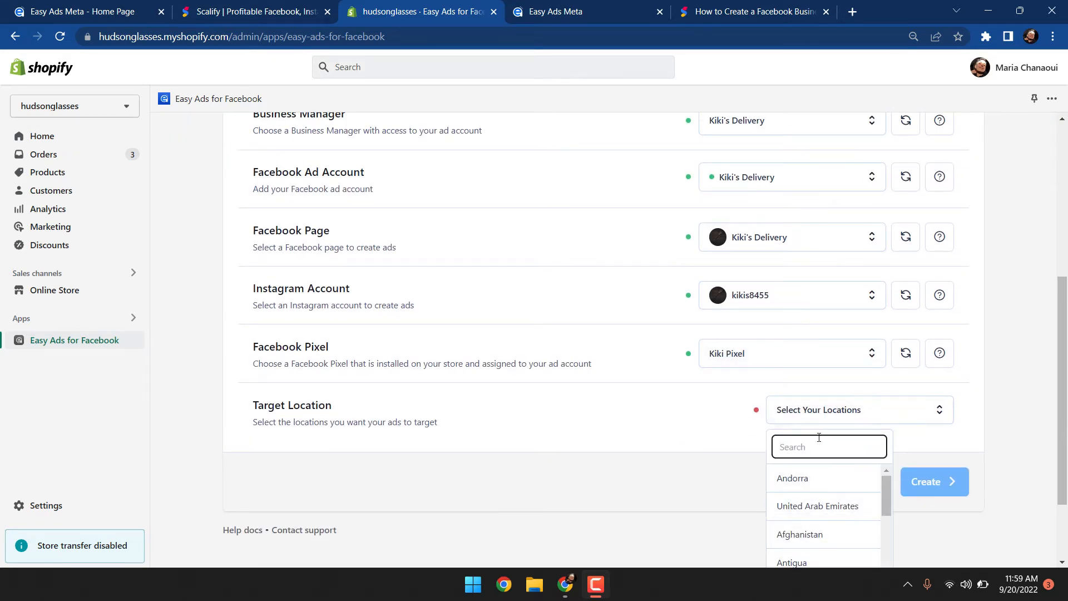
pyautogui.write('united')
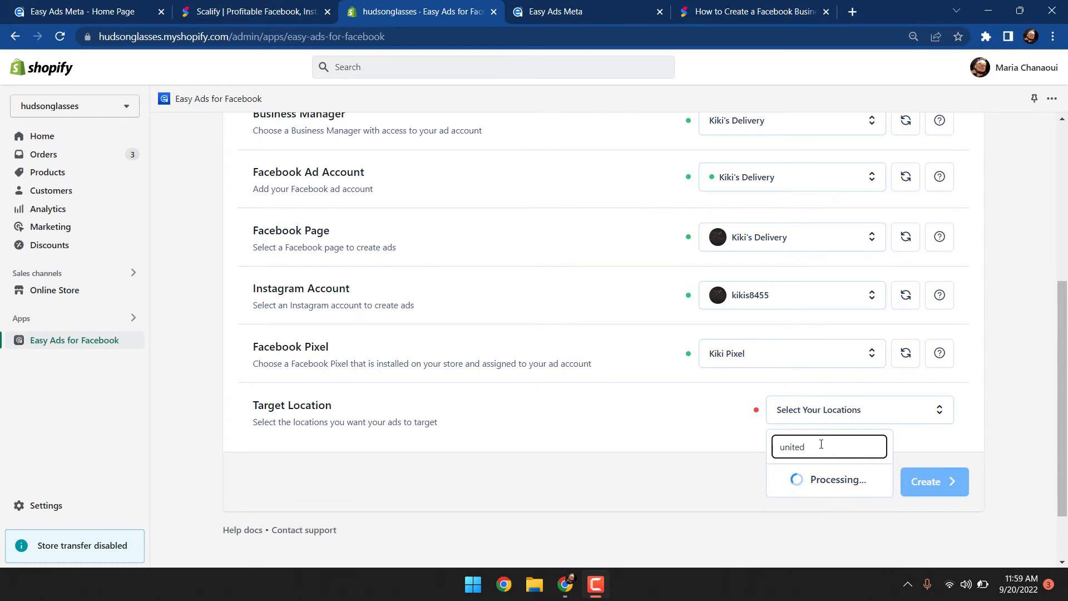
pyautogui.click(820, 478)
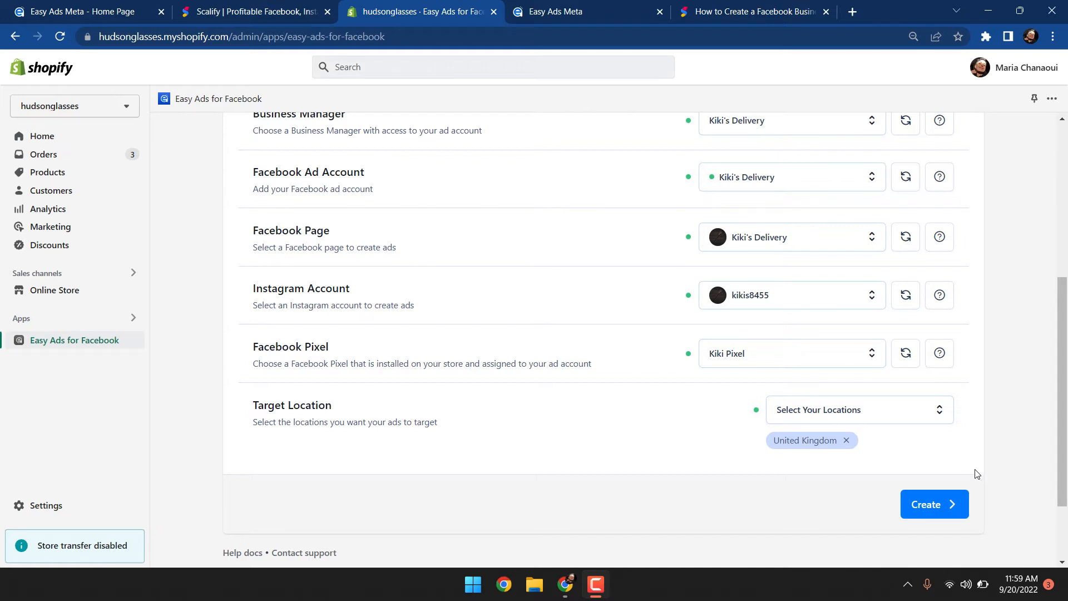
pyautogui.click(950, 501)
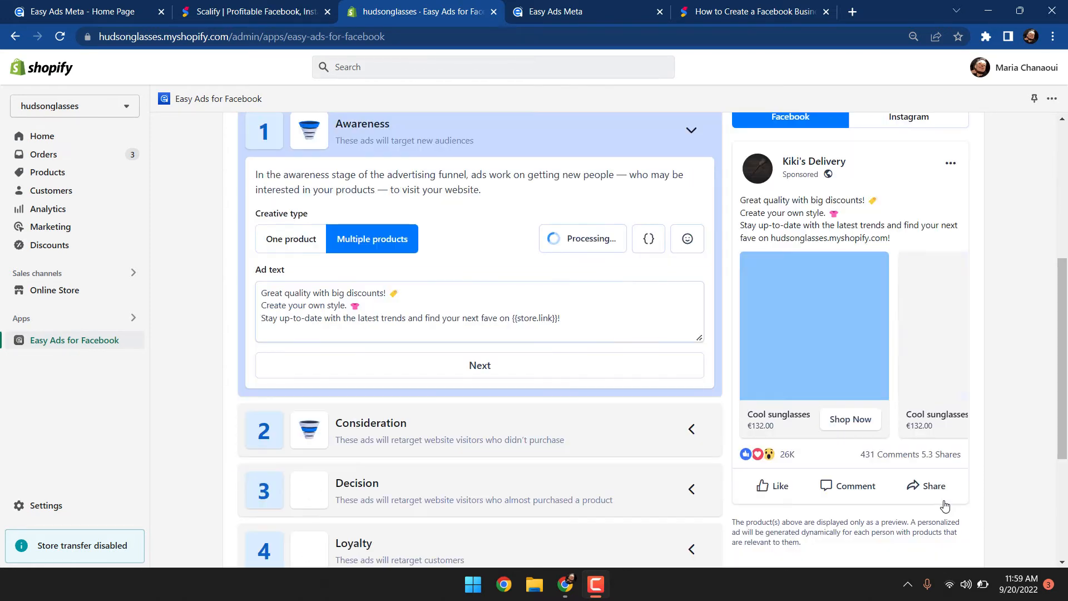
# Review the four funnel stages and reopen the Awareness stage's ad settings
pyautogui.scroll(2, 644, 365)
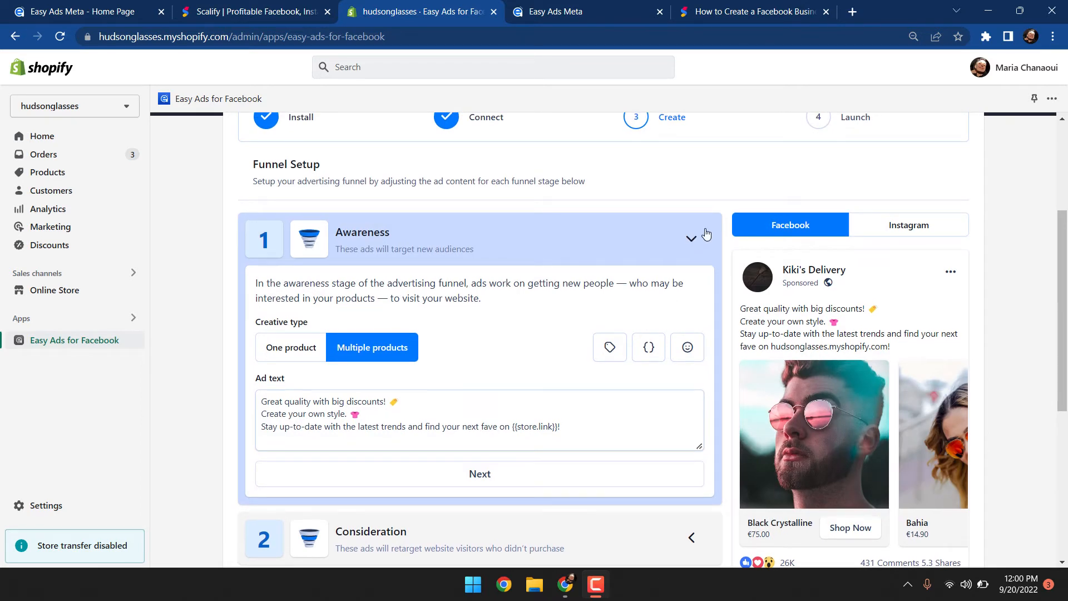
pyautogui.click(691, 241)
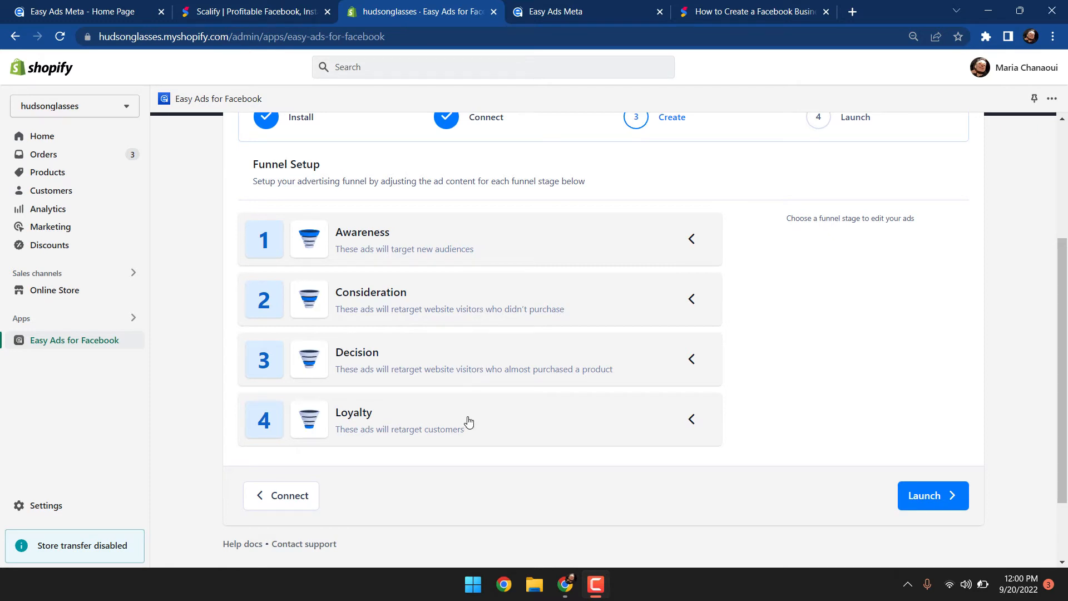
pyautogui.scroll(1, 508, 424)
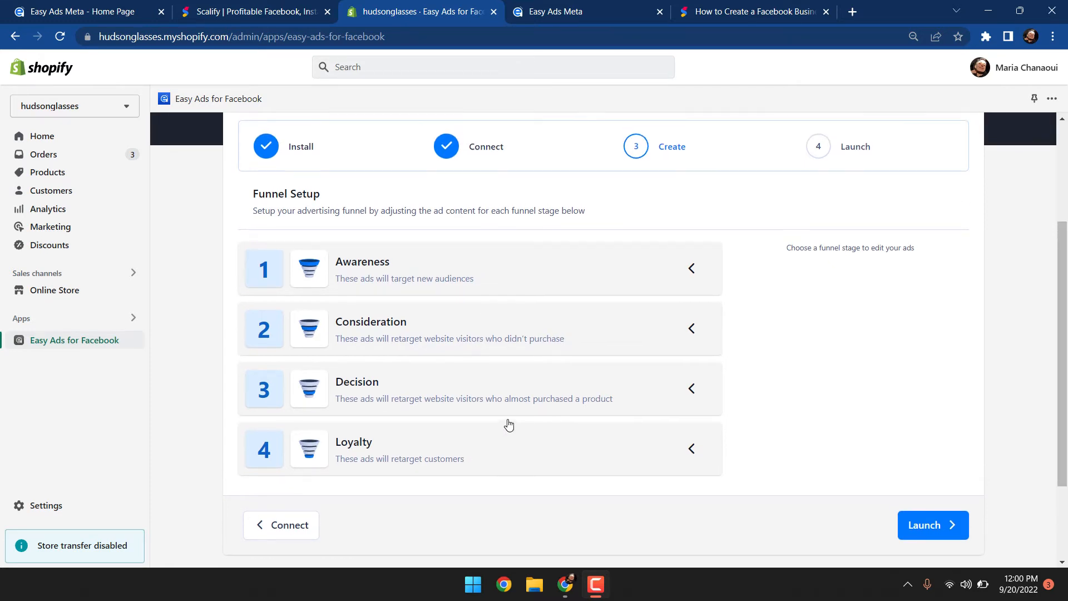
pyautogui.scroll(1, 509, 425)
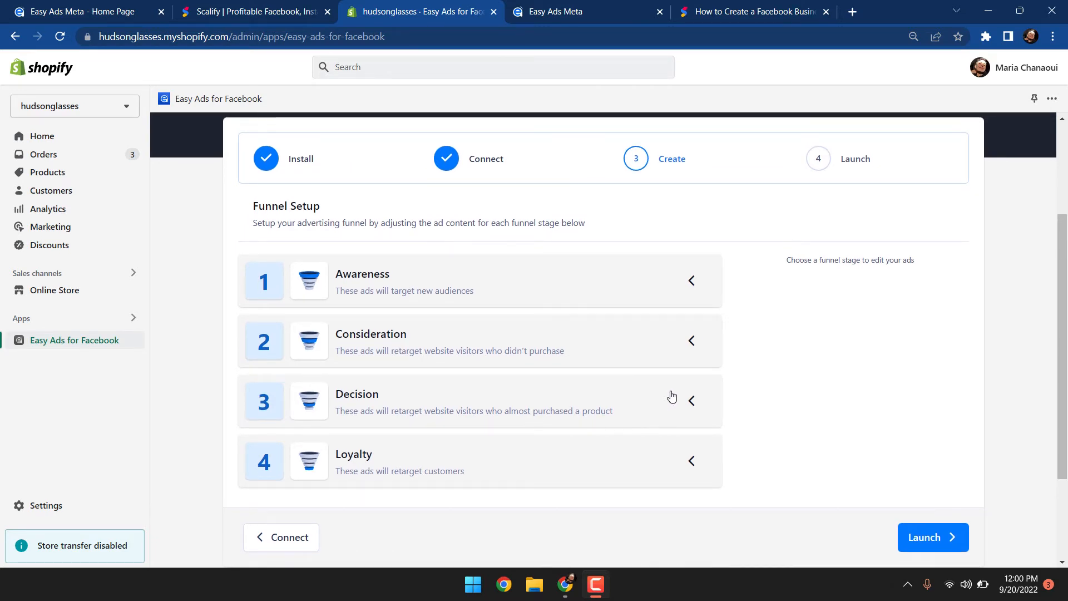
pyautogui.scroll(1, 671, 396)
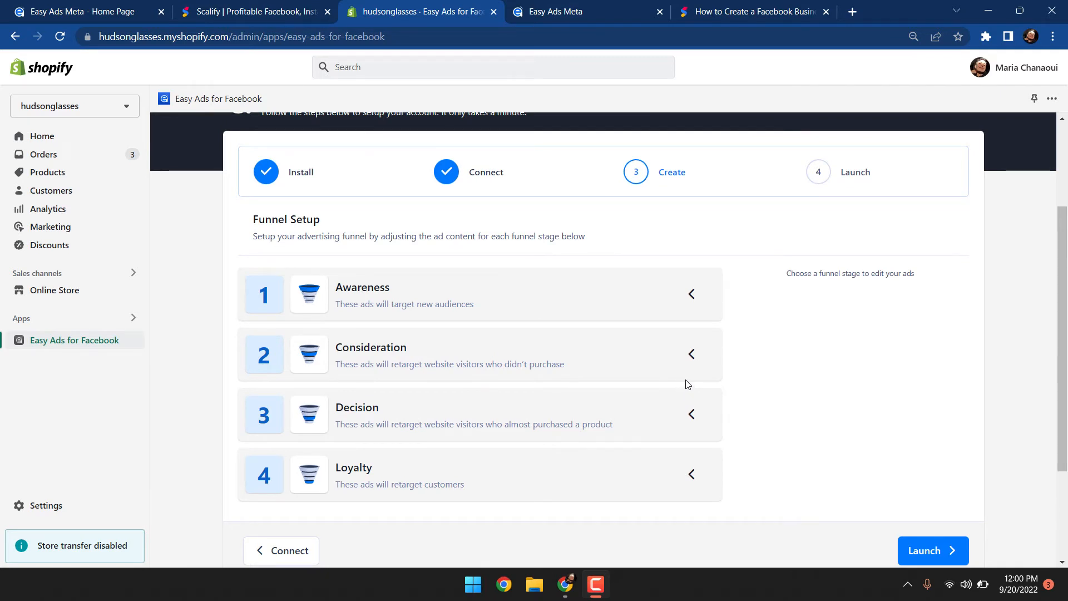
pyautogui.click(701, 307)
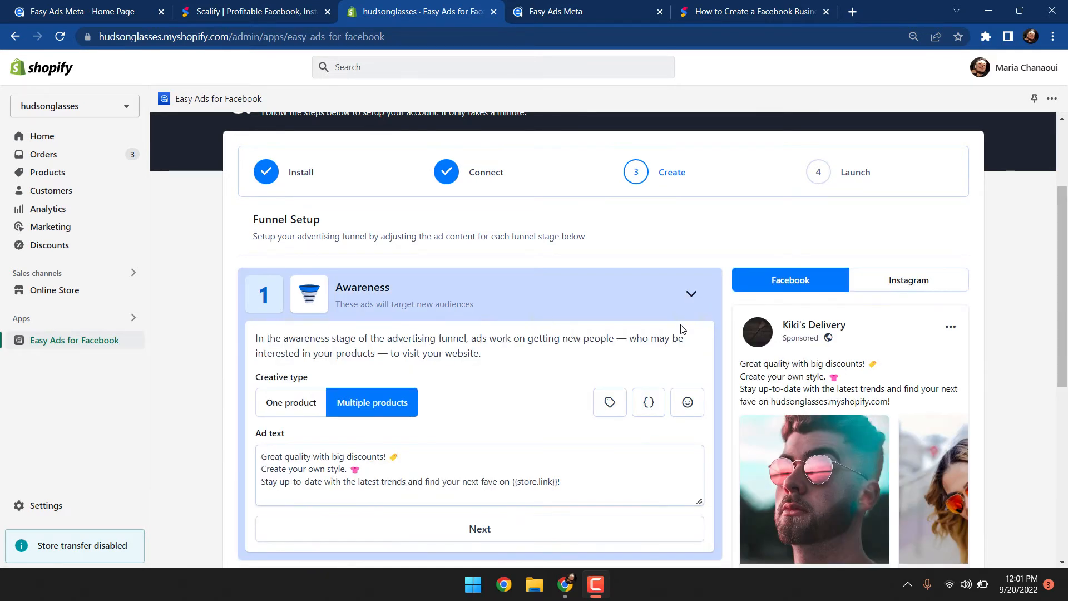
pyautogui.scroll(-2, 682, 329)
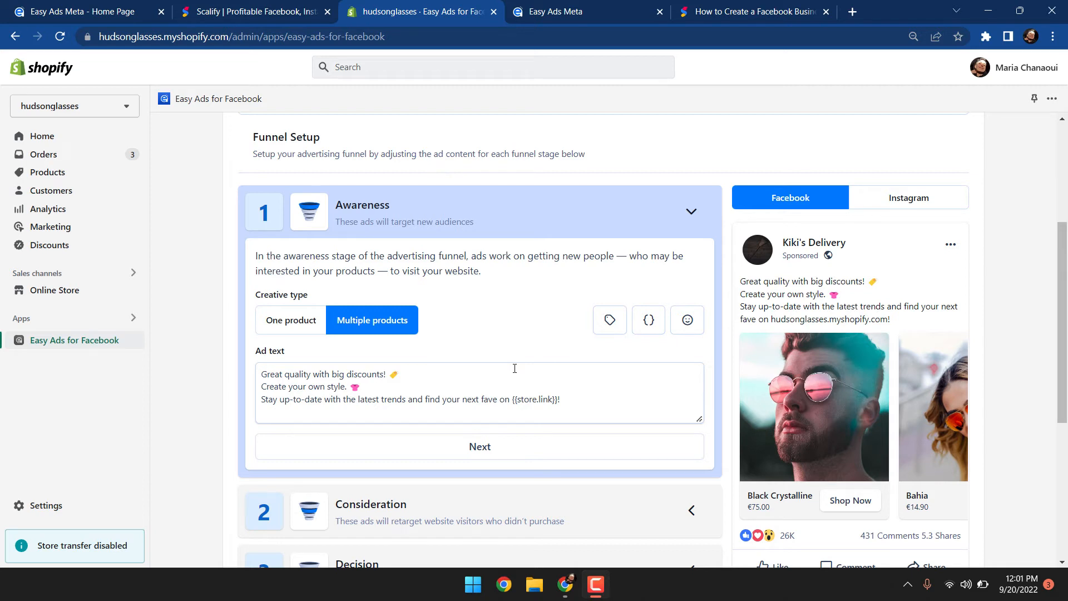
pyautogui.click(549, 410)
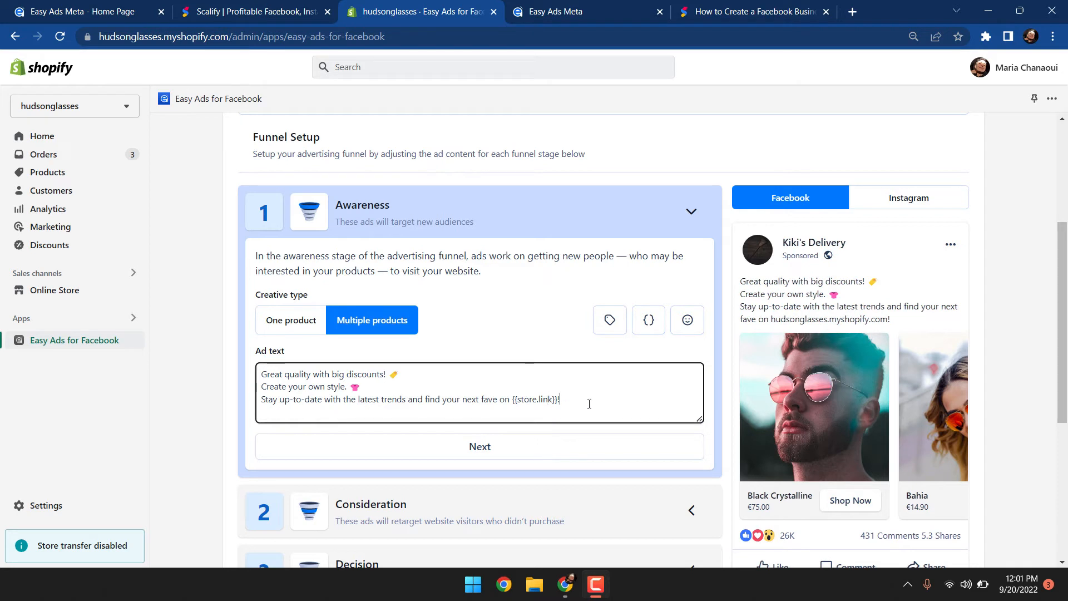
pyautogui.write('modify h')
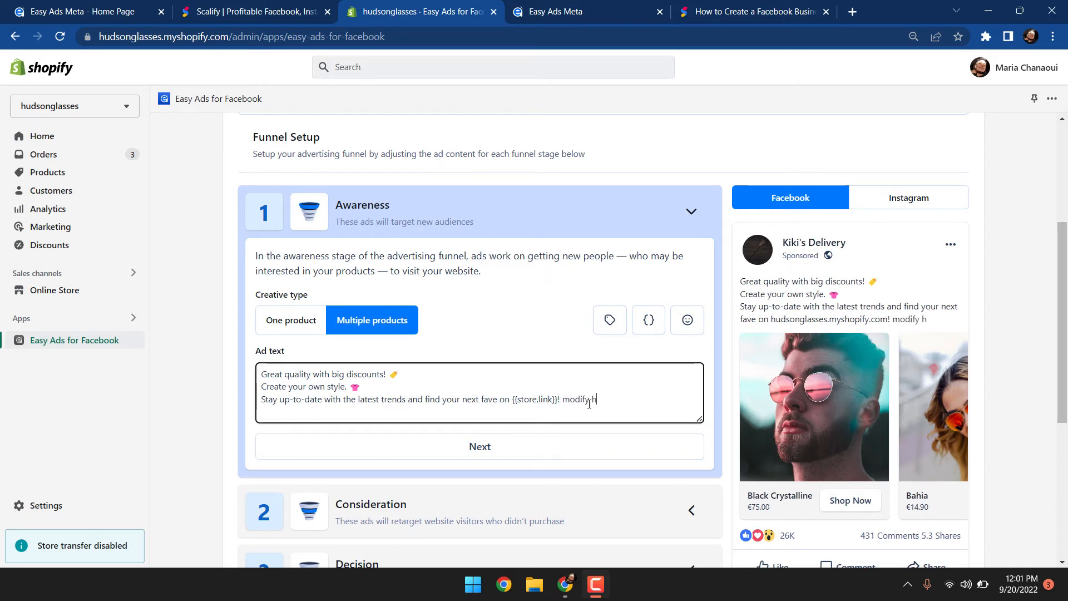
pyautogui.press('BackSpace')
pyautogui.press('BackSpace')
pyautogui.press('BackSpace')
pyautogui.press('BackSpace')
pyautogui.press('BackSpace')
pyautogui.press('BackSpace')
pyautogui.press('BackSpace')
pyautogui.press('BackSpace')
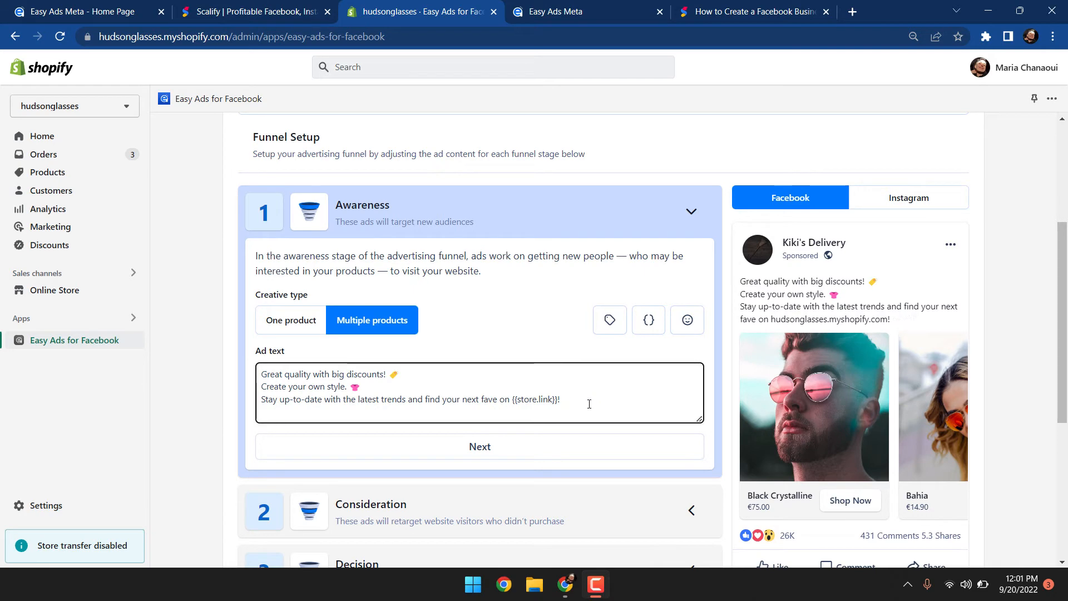
# Move on to the Consideration stage, switch its creative type to Multiple products, and continue
pyautogui.click(565, 446)
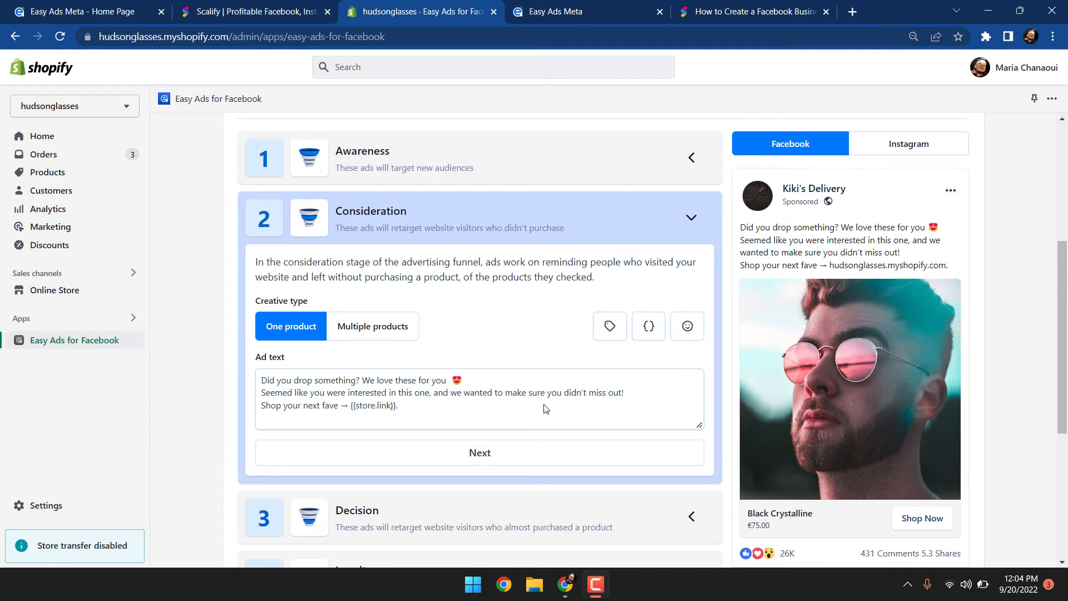
pyautogui.click(408, 334)
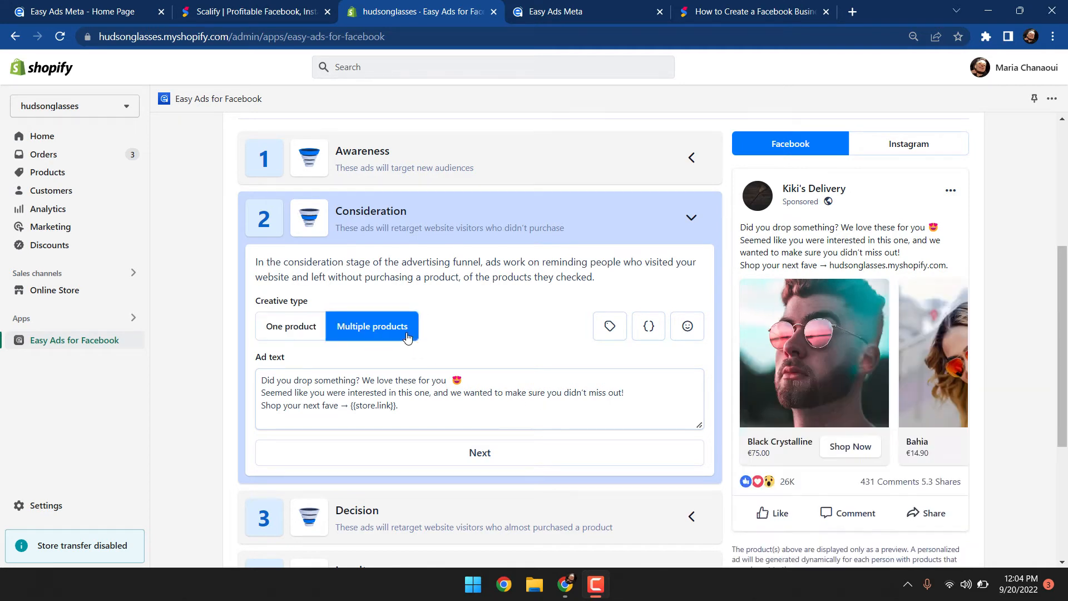
pyautogui.click(412, 410)
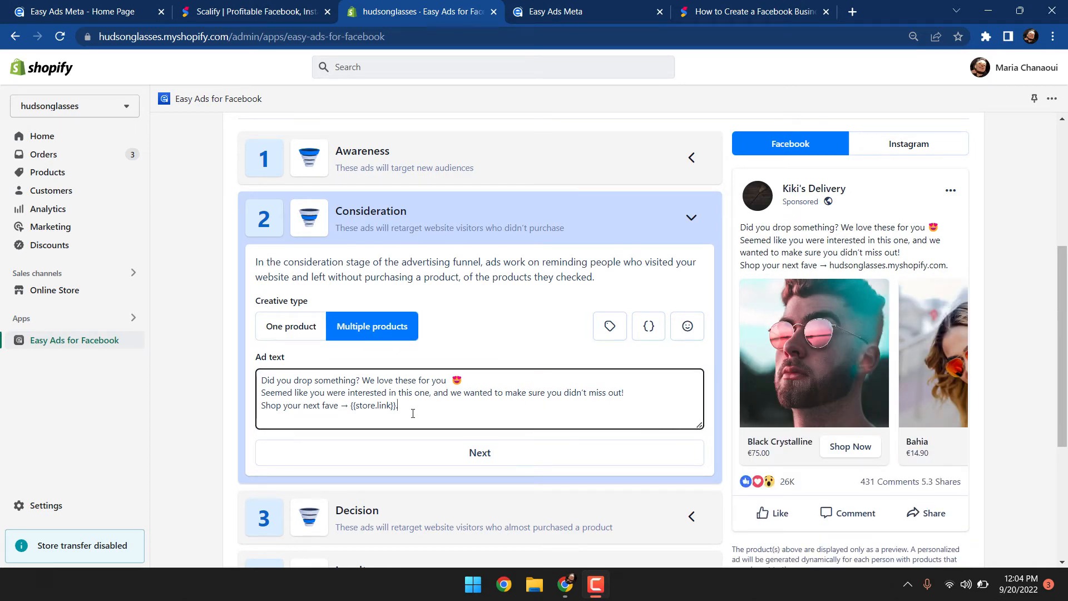
pyautogui.click(433, 449)
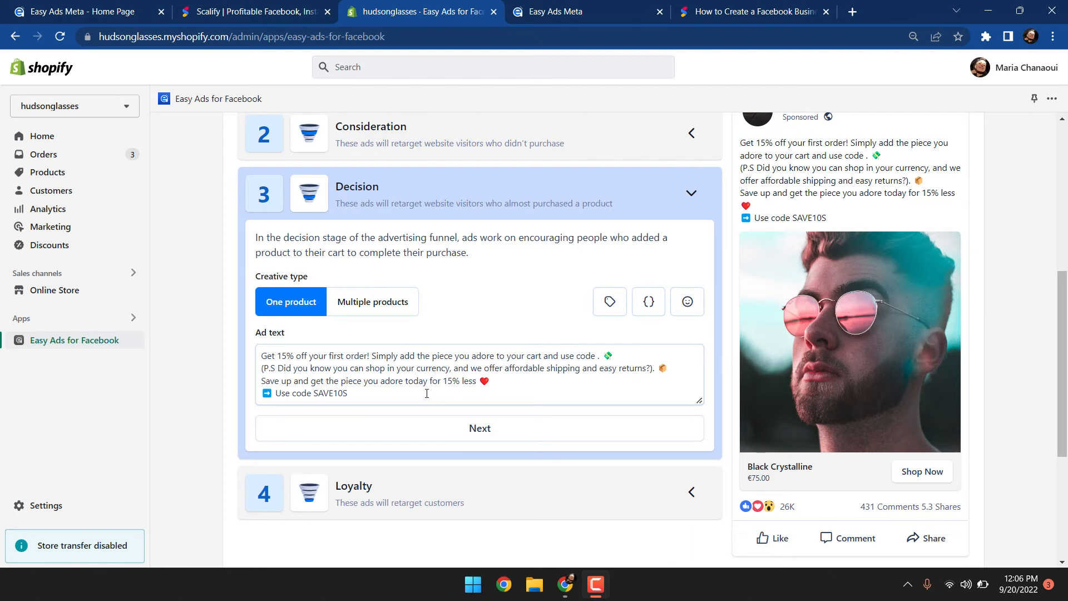
# Examine the Decision ad's discount code line and the list of available discounts
pyautogui.moveTo(429, 395); pyautogui.dragTo(280, 395)
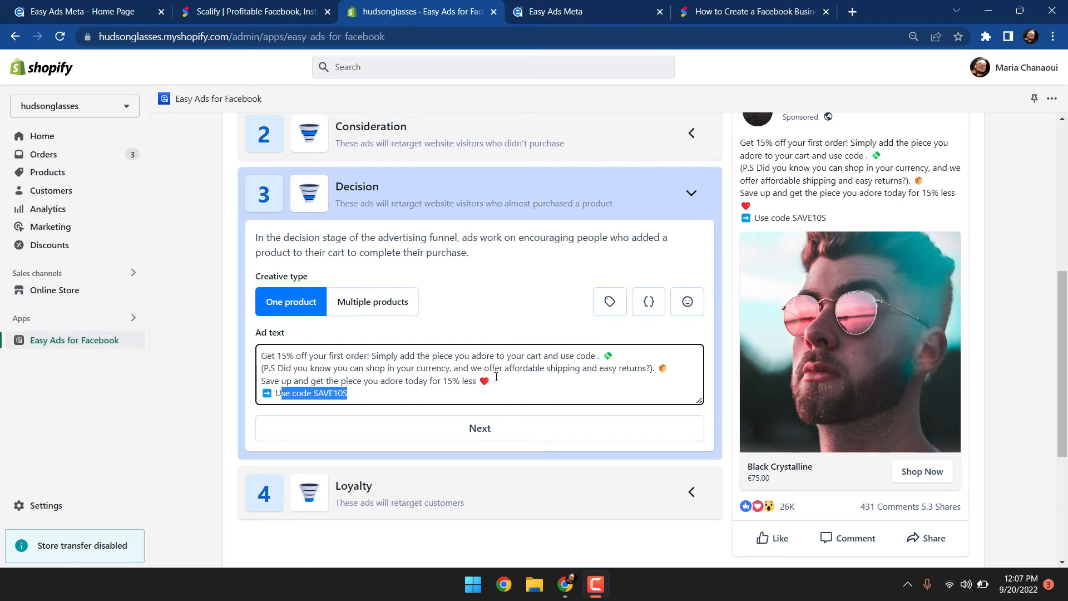
pyautogui.click(512, 390)
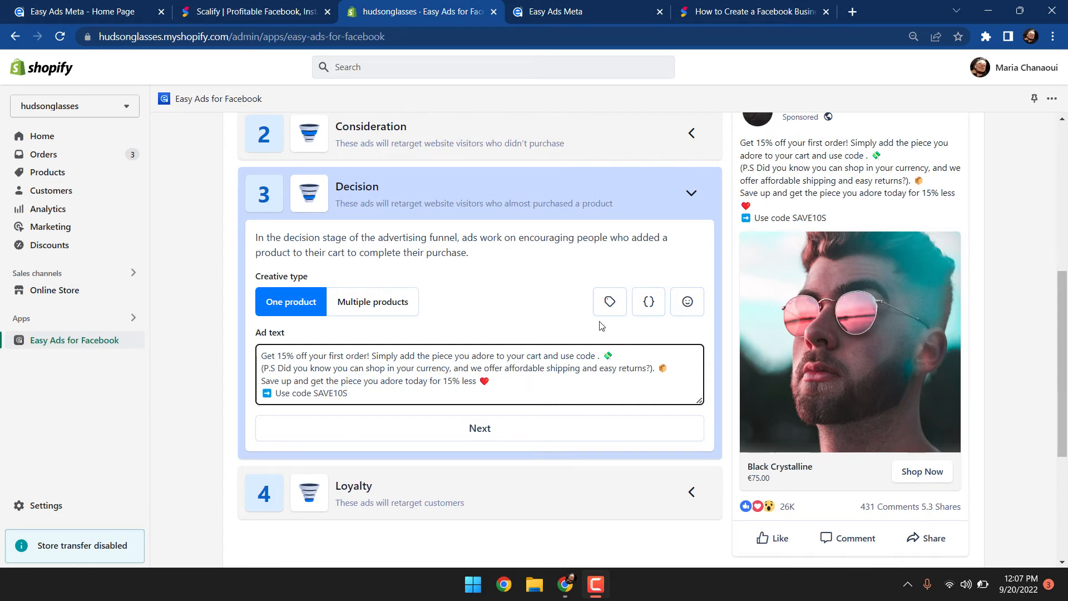
pyautogui.click(610, 303)
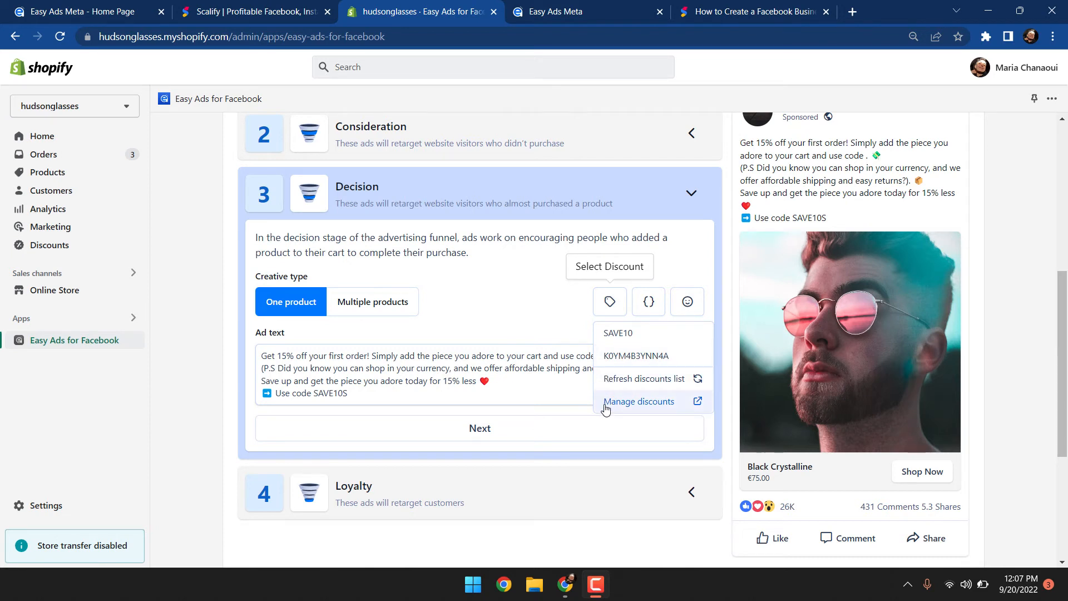
pyautogui.click(575, 387)
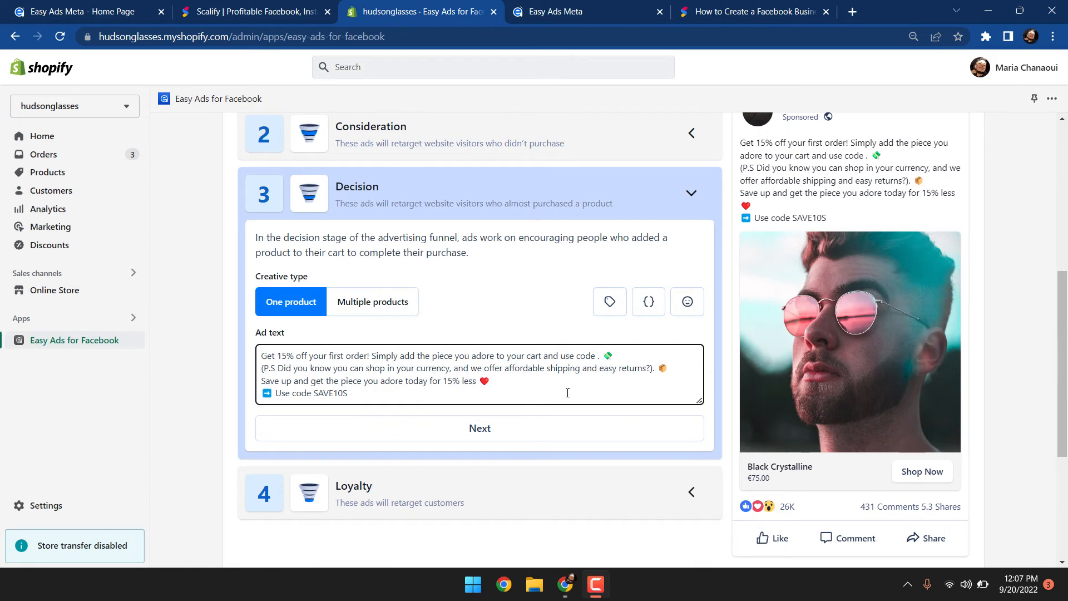
# Finish the Decision and Loyalty stages and proceed to the Launch step
pyautogui.click(562, 427)
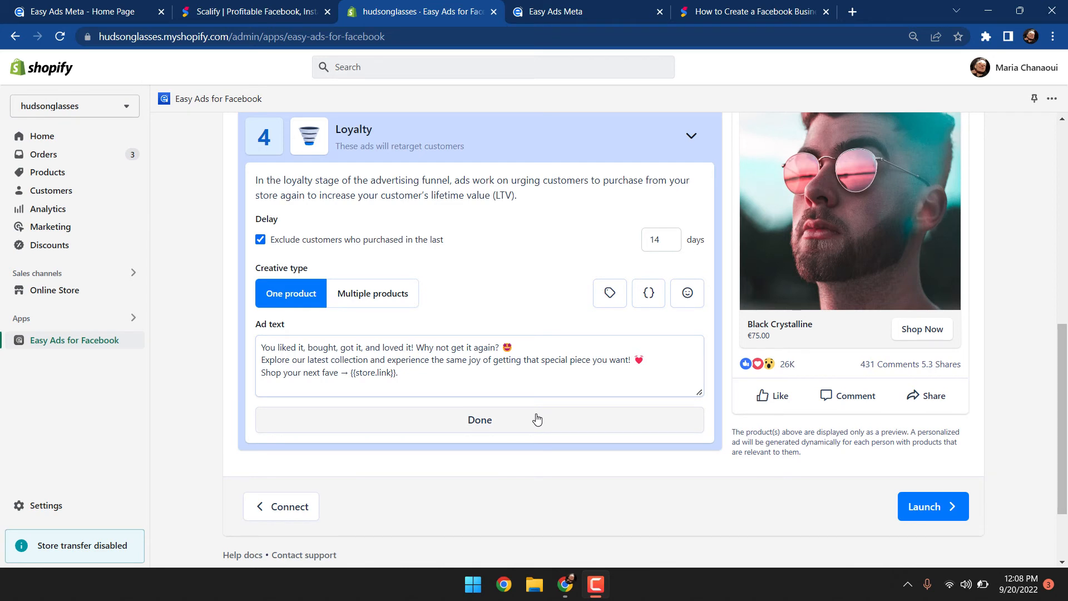
pyautogui.click(537, 419)
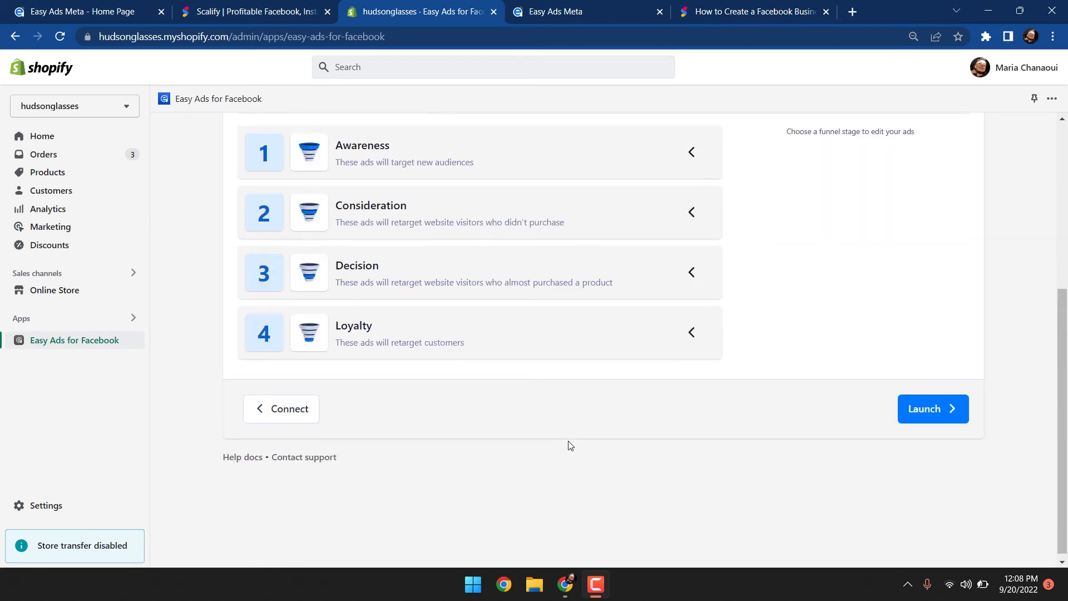
pyautogui.scroll(2, 570, 446)
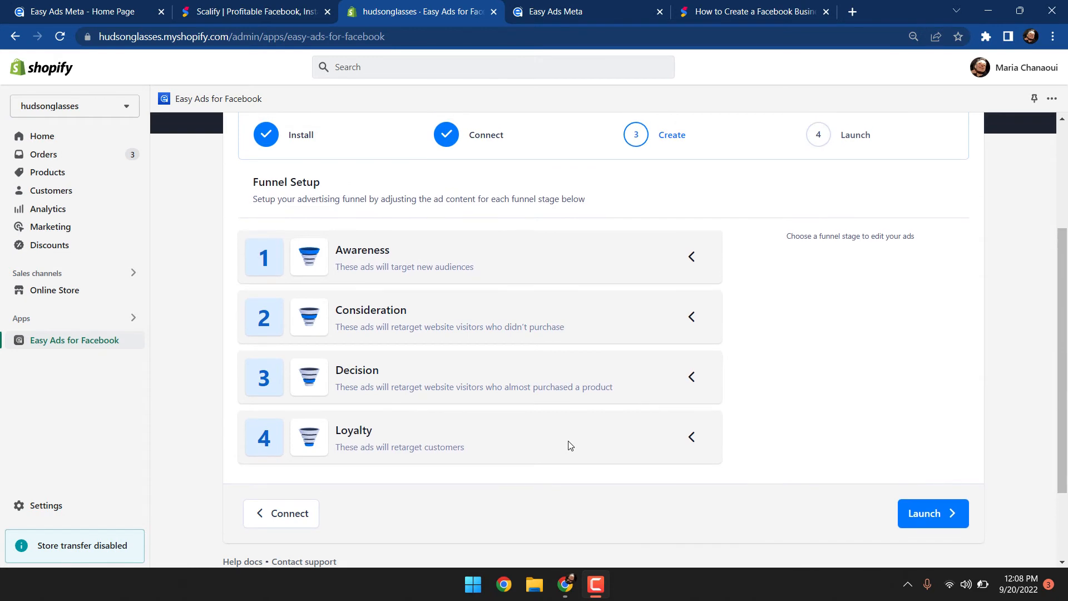
pyautogui.scroll(1, 571, 446)
pyautogui.scroll(-1, 570, 446)
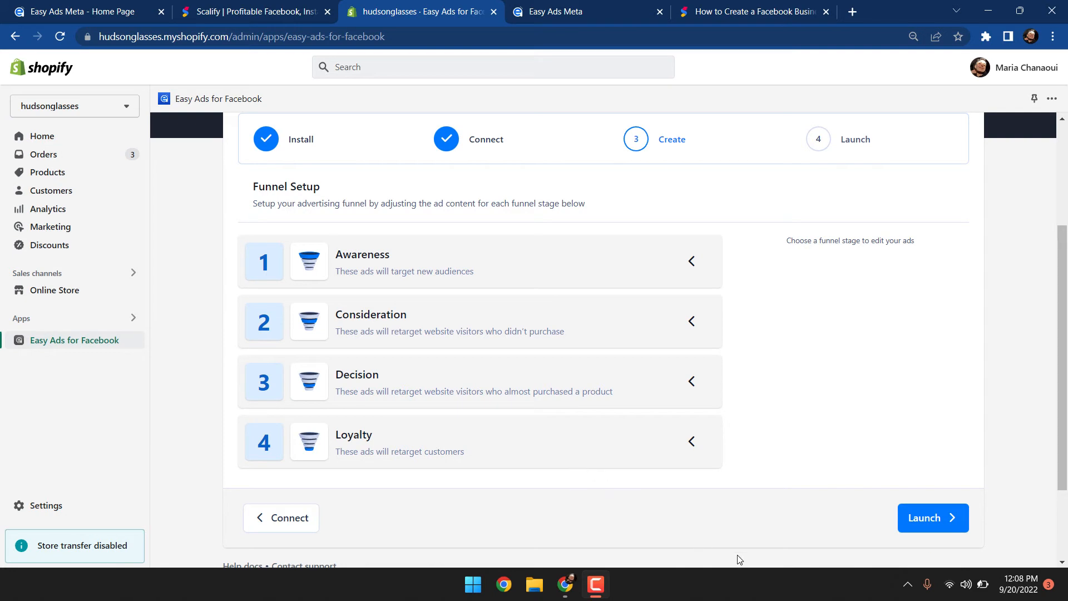
pyautogui.click(927, 522)
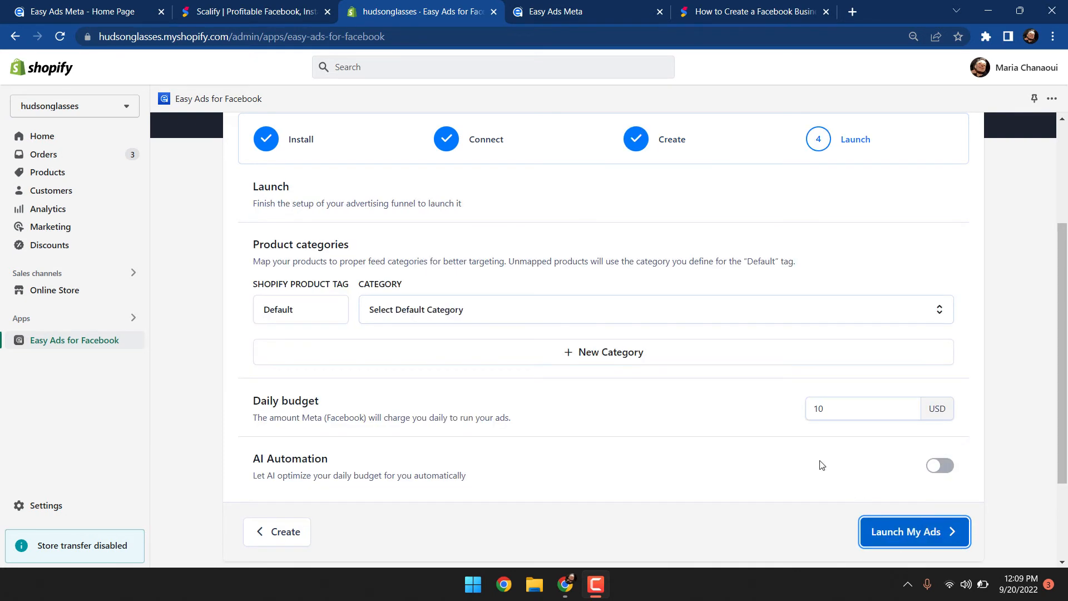
# Add a new product category row mapping the new_sunnies tag to Apparel & Accessories
pyautogui.scroll(-1, 794, 440)
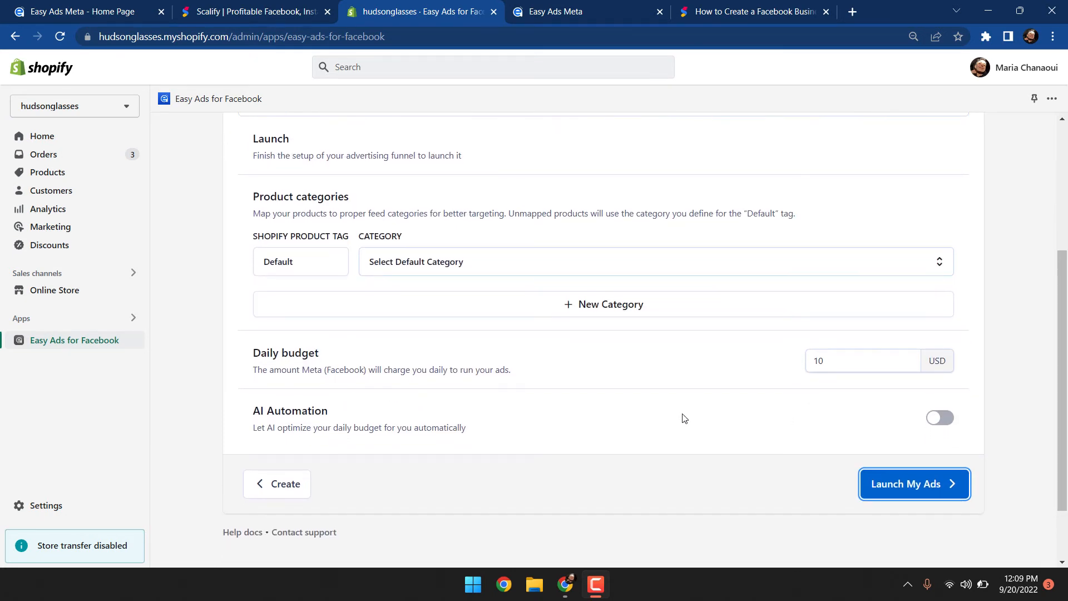
pyautogui.click(562, 311)
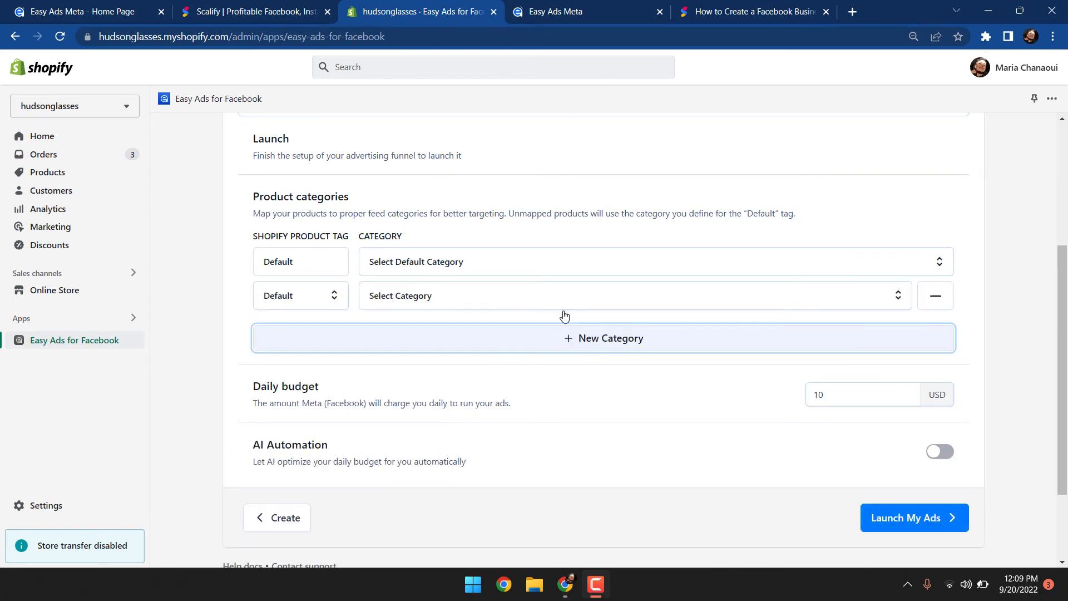
pyautogui.click(336, 301)
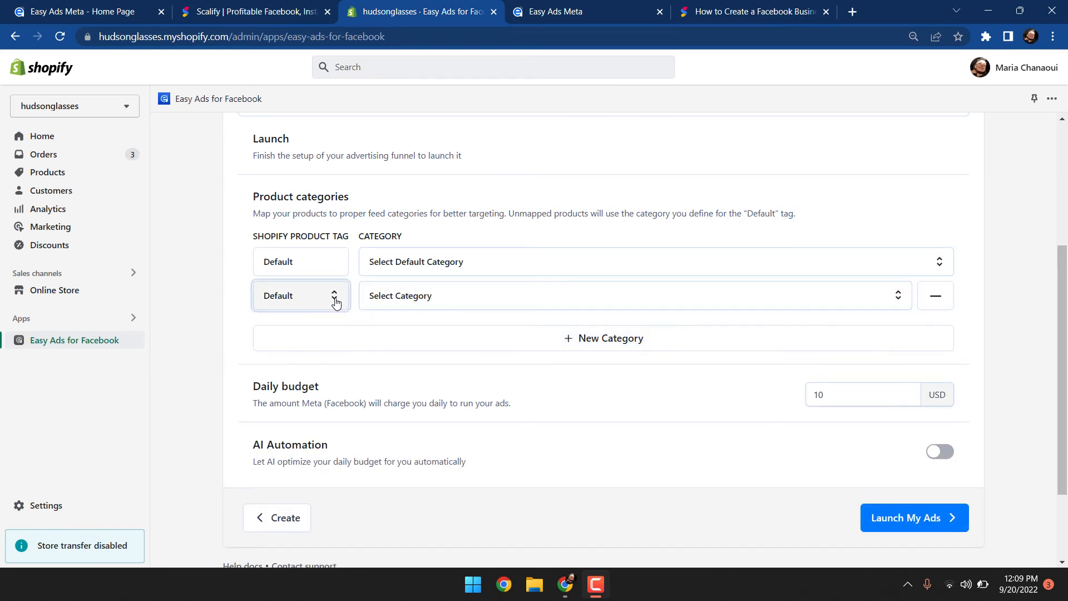
pyautogui.click(306, 325)
pyautogui.click(406, 298)
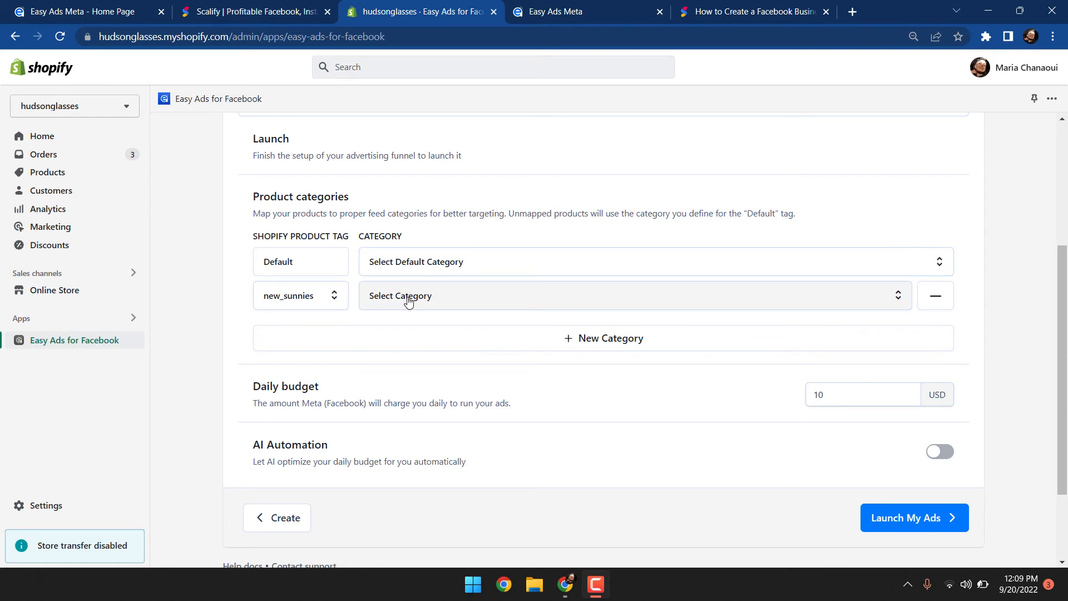
pyautogui.click(410, 389)
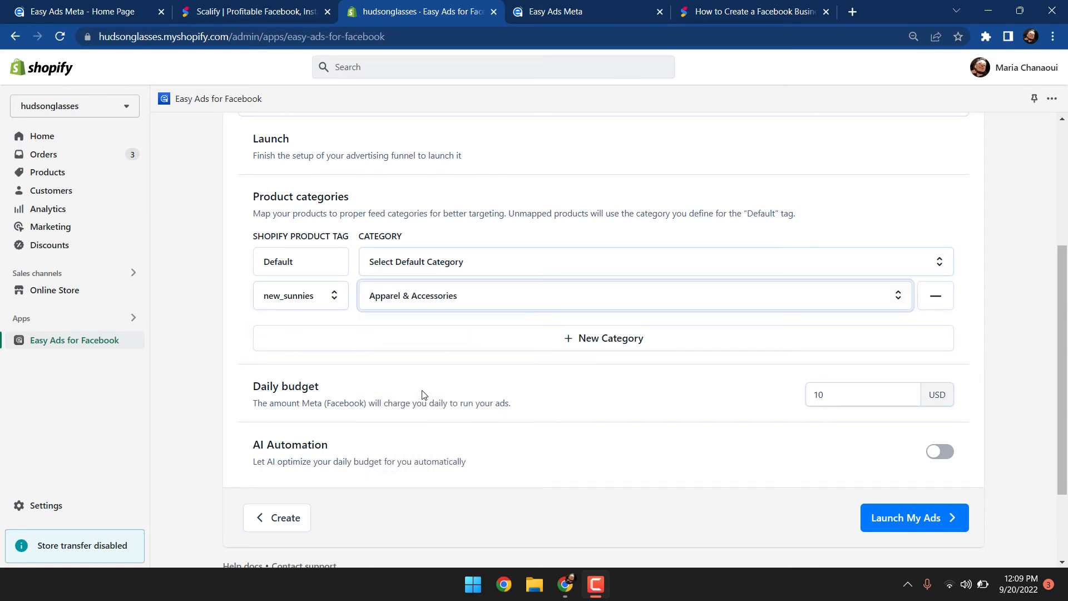
# Set the Default tag's category to Apparel & Accessories
pyautogui.click(422, 362)
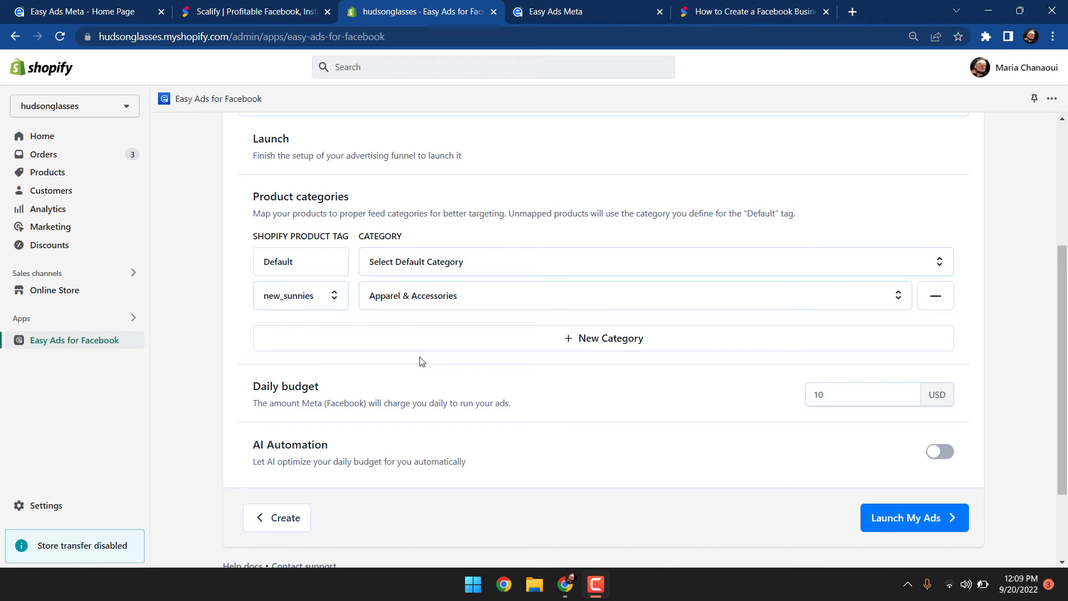
pyautogui.click(389, 272)
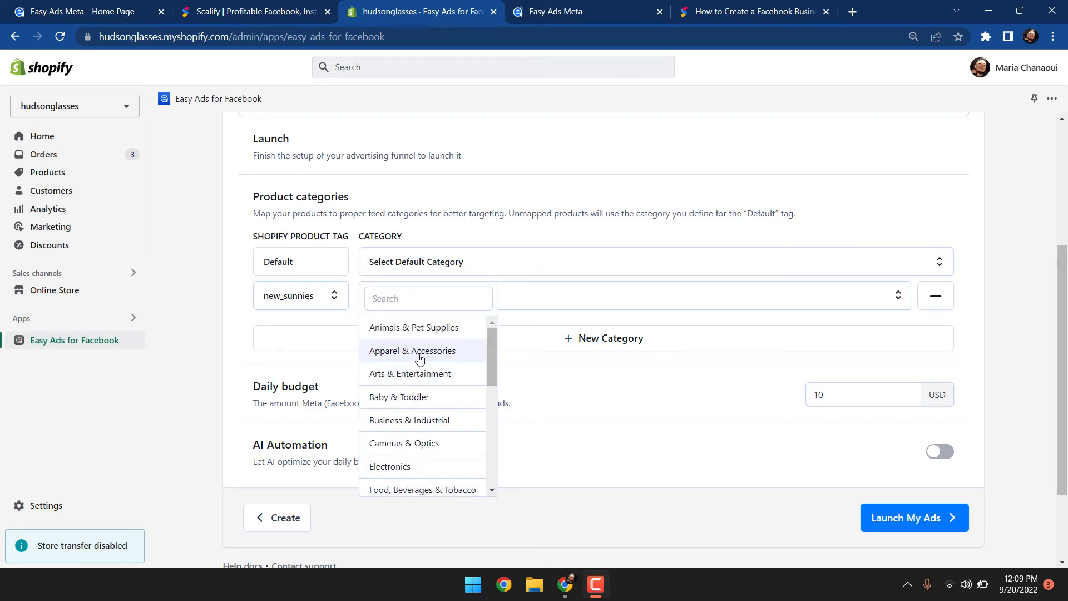
pyautogui.click(419, 355)
pyautogui.scroll(-2, 465, 373)
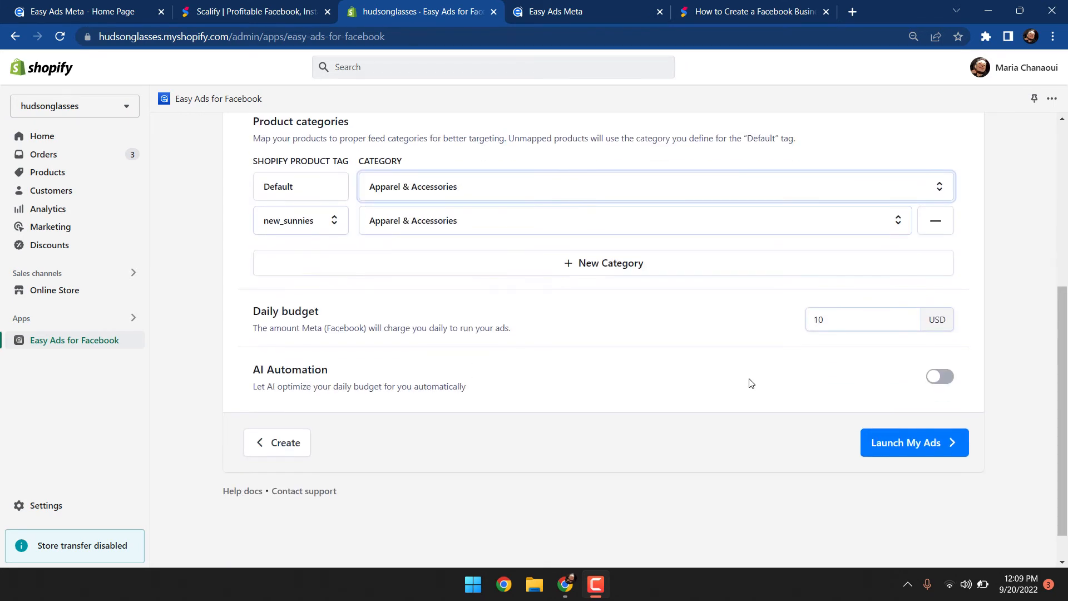
# Turn on AI Automation for the daily budget
pyautogui.click(842, 324)
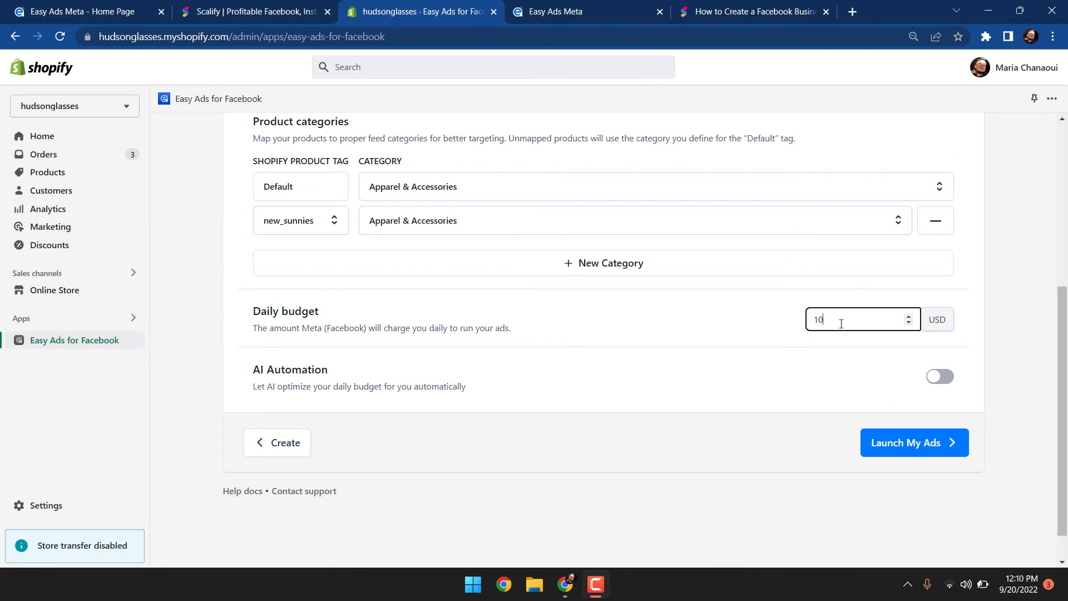
pyautogui.click(834, 382)
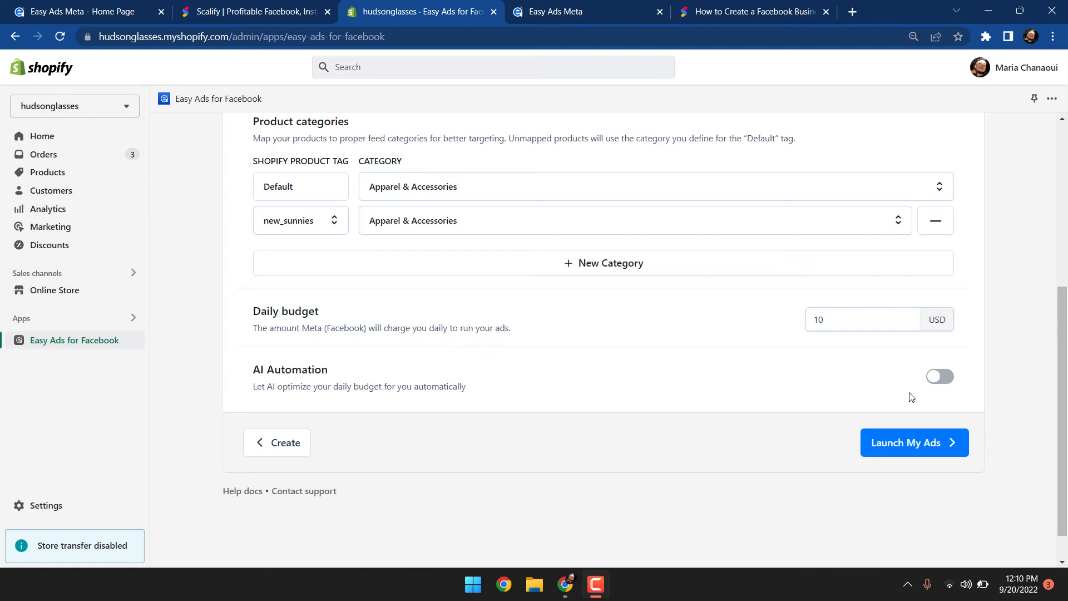
pyautogui.click(940, 387)
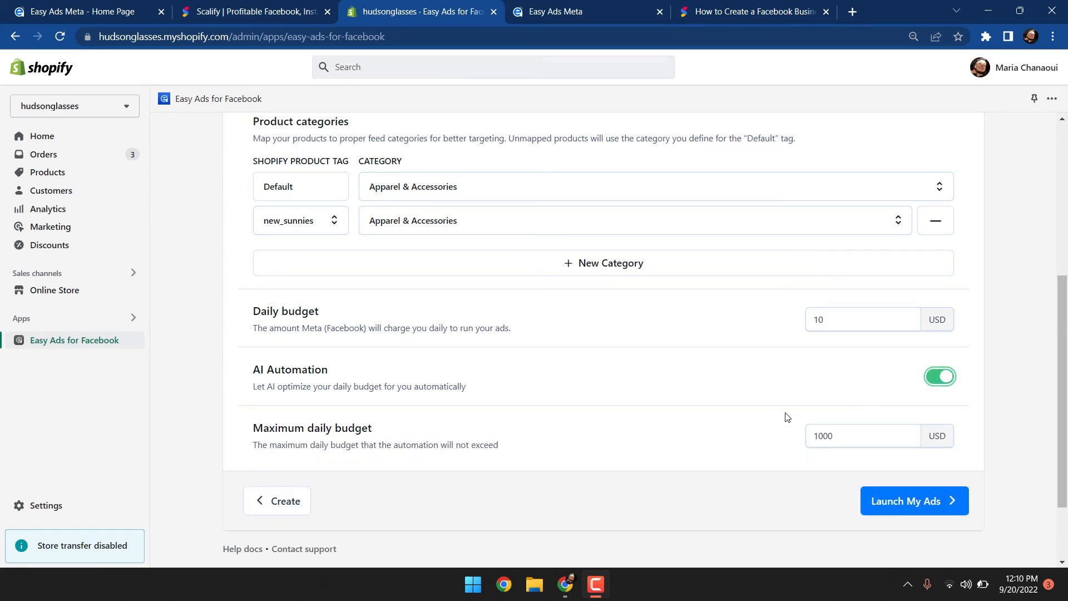
# Set the maximum daily budget to 500 USD
pyautogui.scroll(-1, 787, 417)
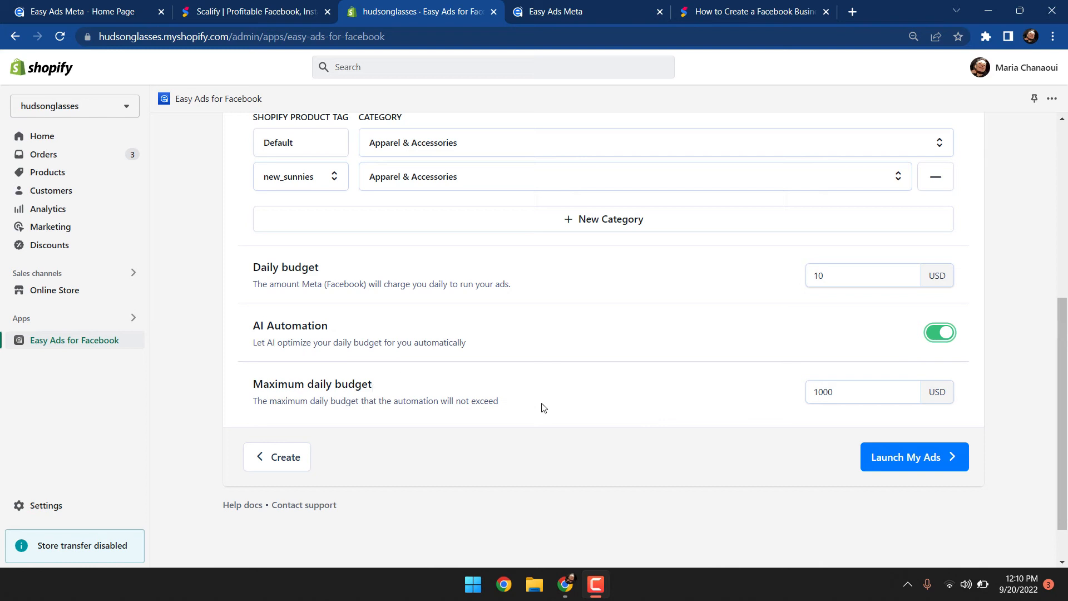
pyautogui.click(824, 391)
pyautogui.doubleClick(824, 391)
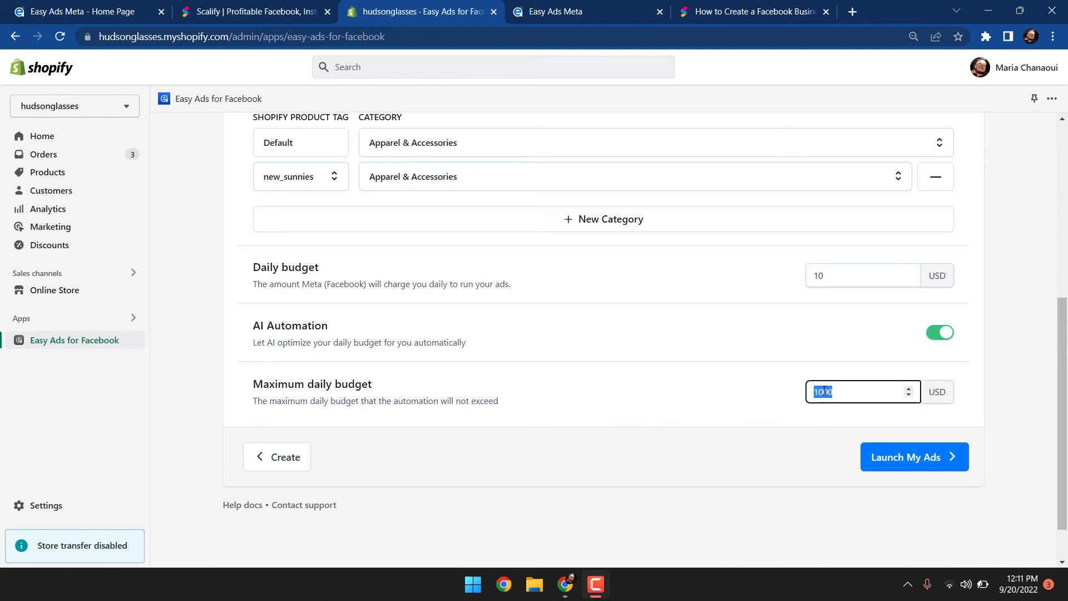
pyautogui.write('500')
pyautogui.click(732, 462)
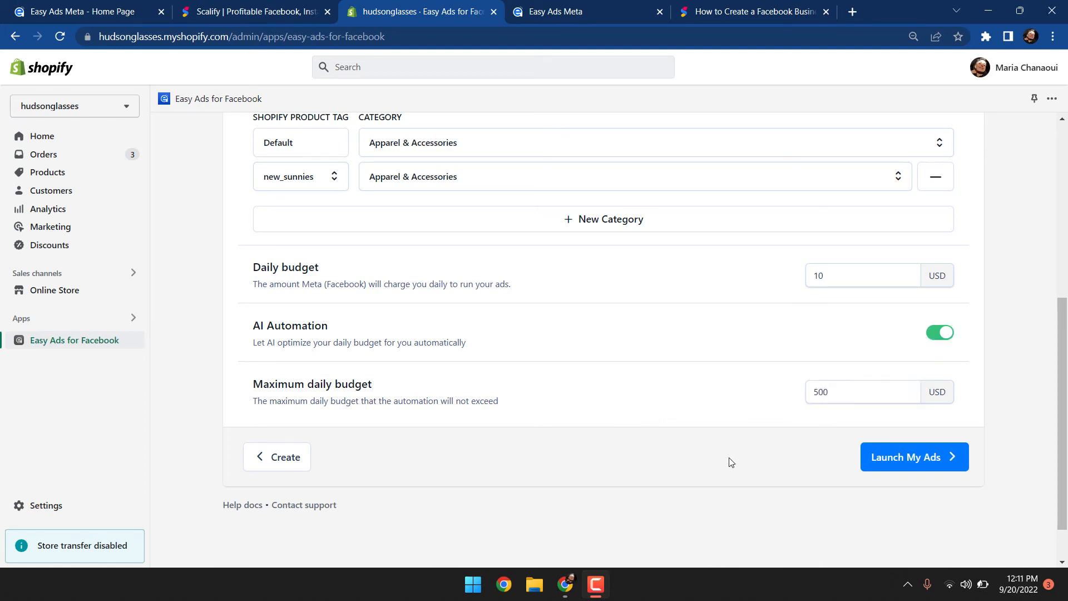
# Review the launch settings and launch the advertising funnel
pyautogui.scroll(1, 732, 463)
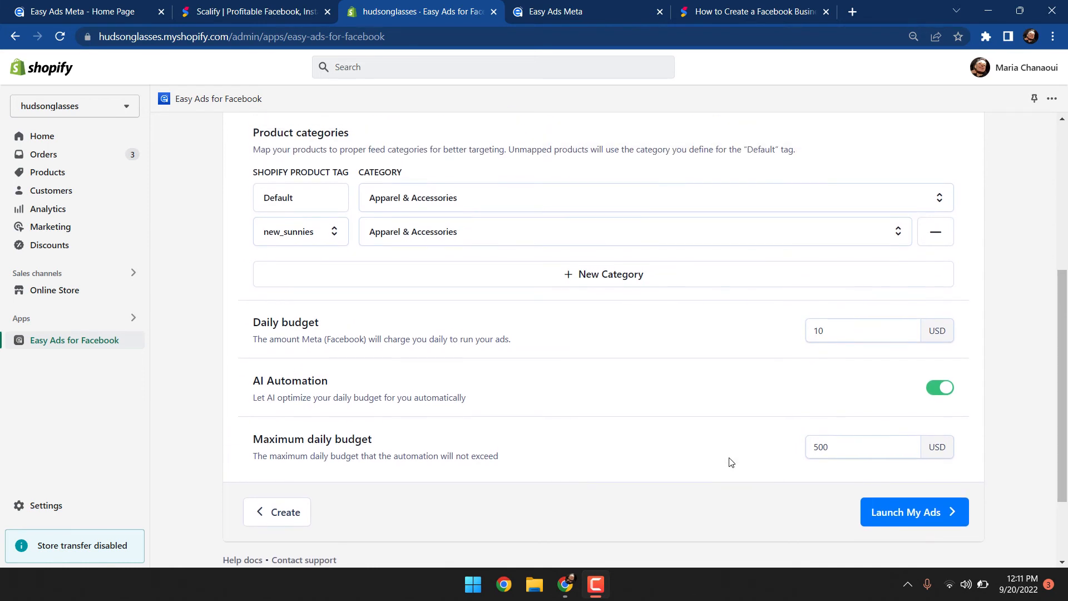
pyautogui.scroll(1, 731, 462)
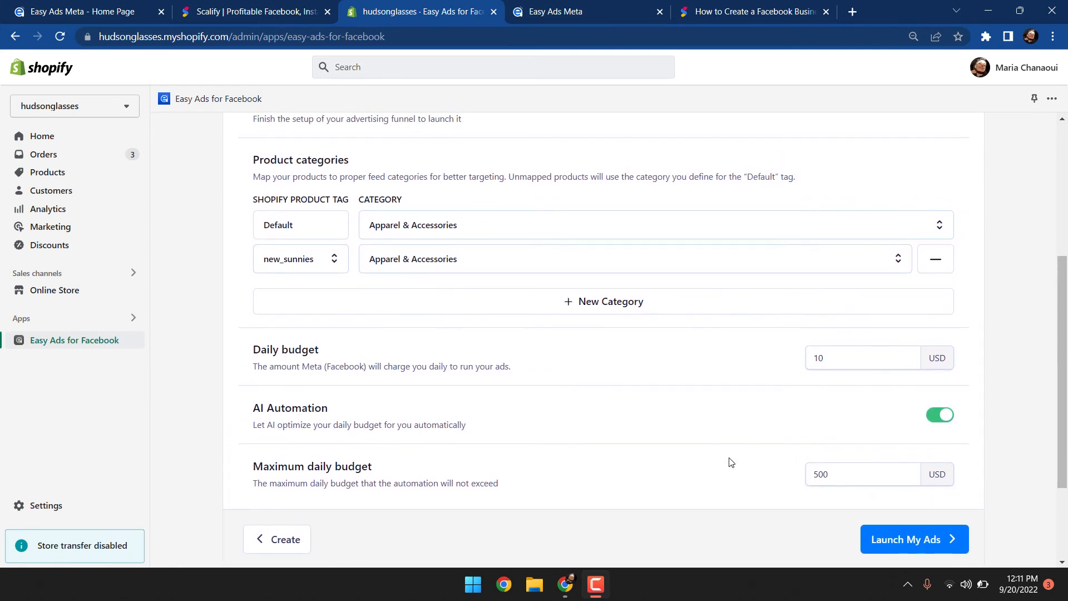
pyautogui.scroll(2, 731, 462)
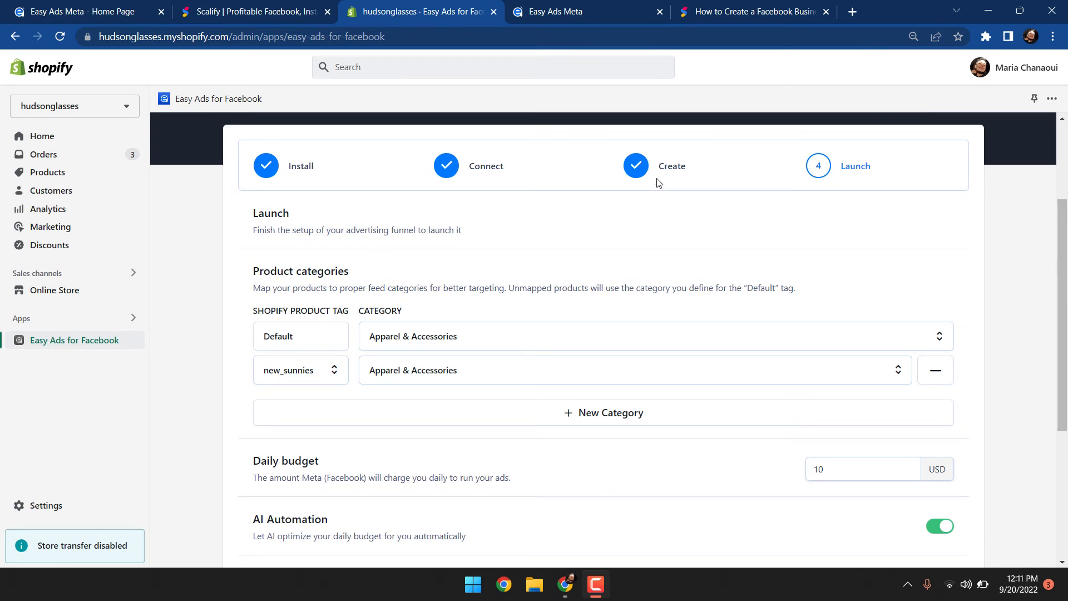
pyautogui.scroll(-1, 860, 187)
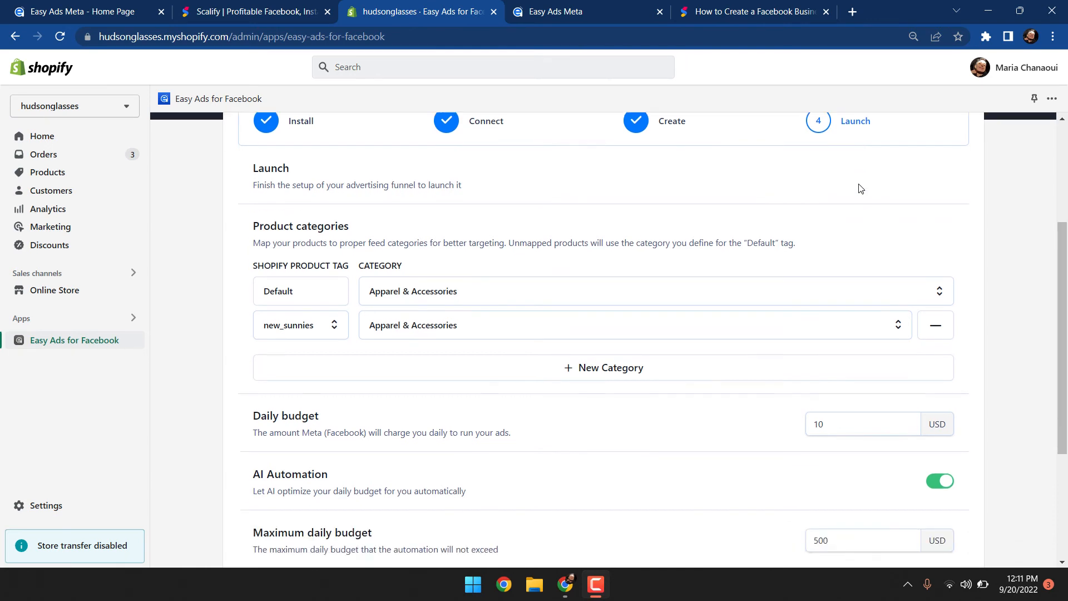
pyautogui.scroll(-4, 860, 186)
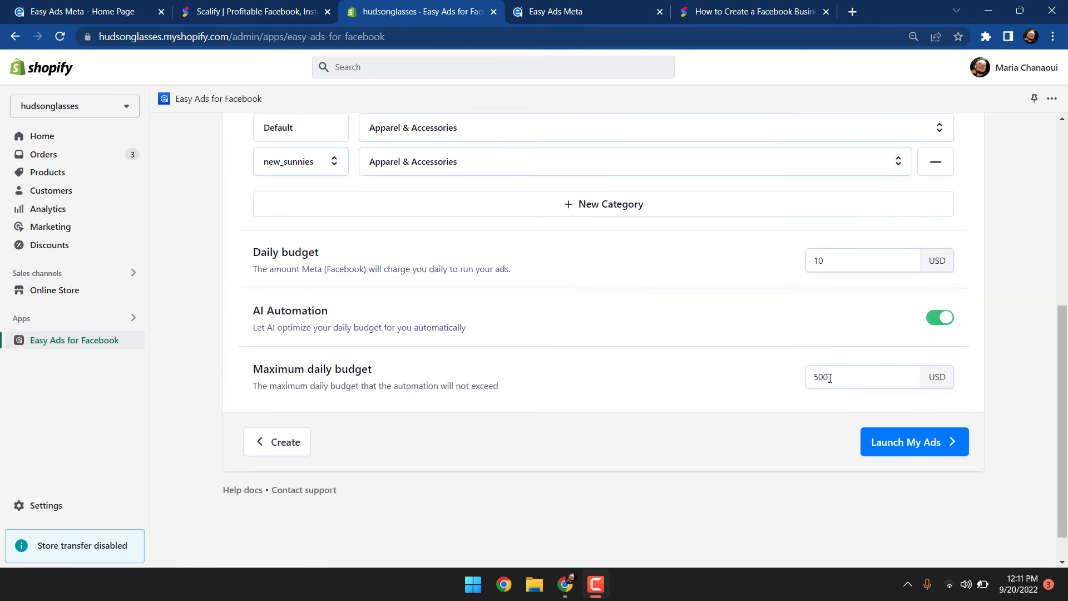
pyautogui.click(885, 455)
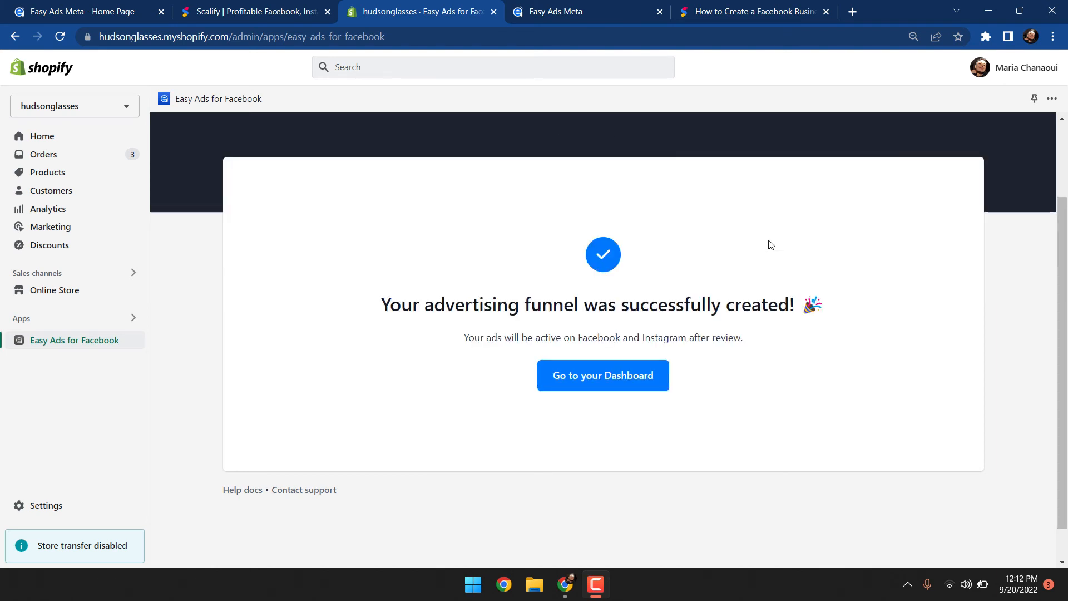
# Go to the dashboard and open the date range options
pyautogui.click(602, 385)
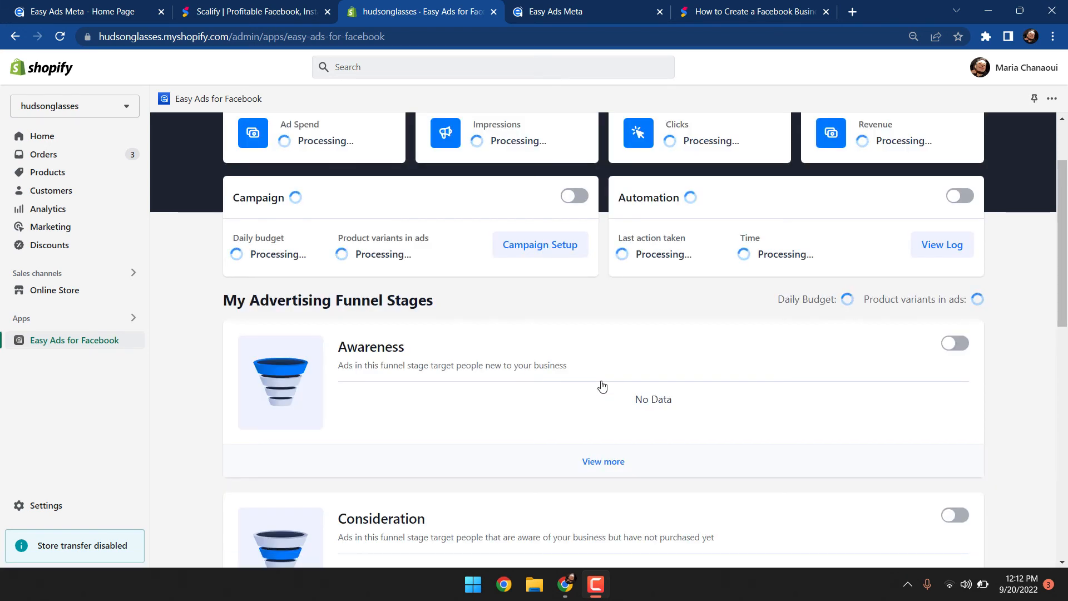
pyautogui.scroll(2, 579, 328)
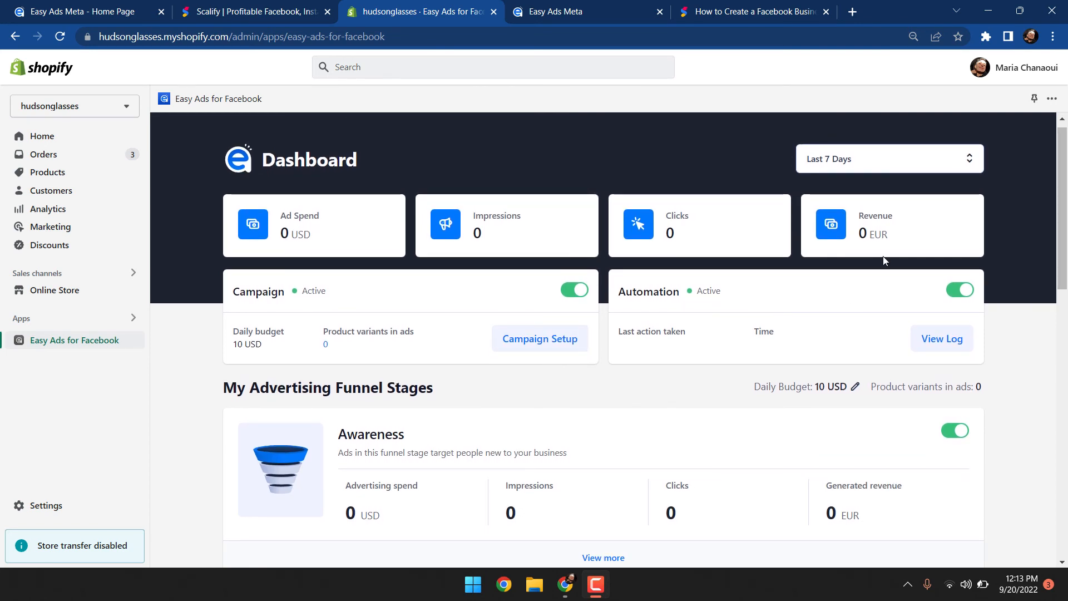
pyautogui.click(897, 162)
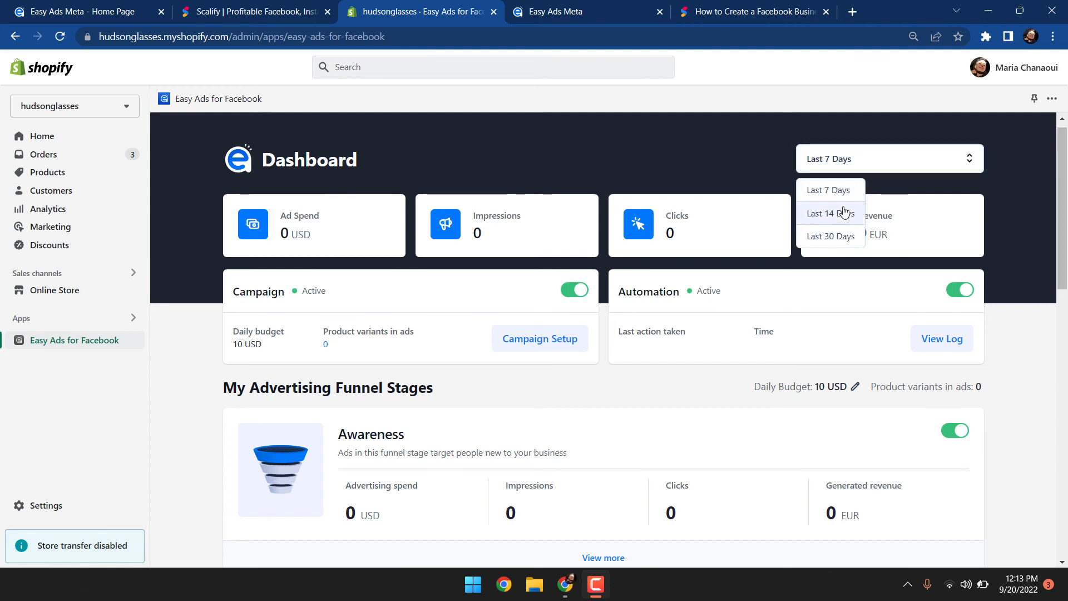
pyautogui.click(994, 343)
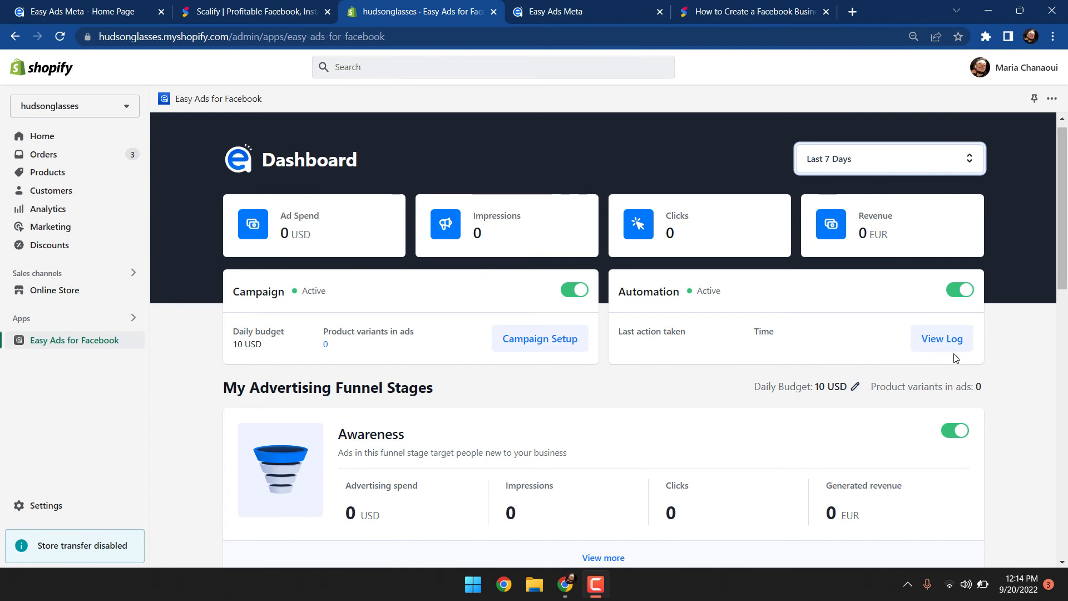
# Review the four funnel stage cards on the dashboard
pyautogui.scroll(-3, 959, 362)
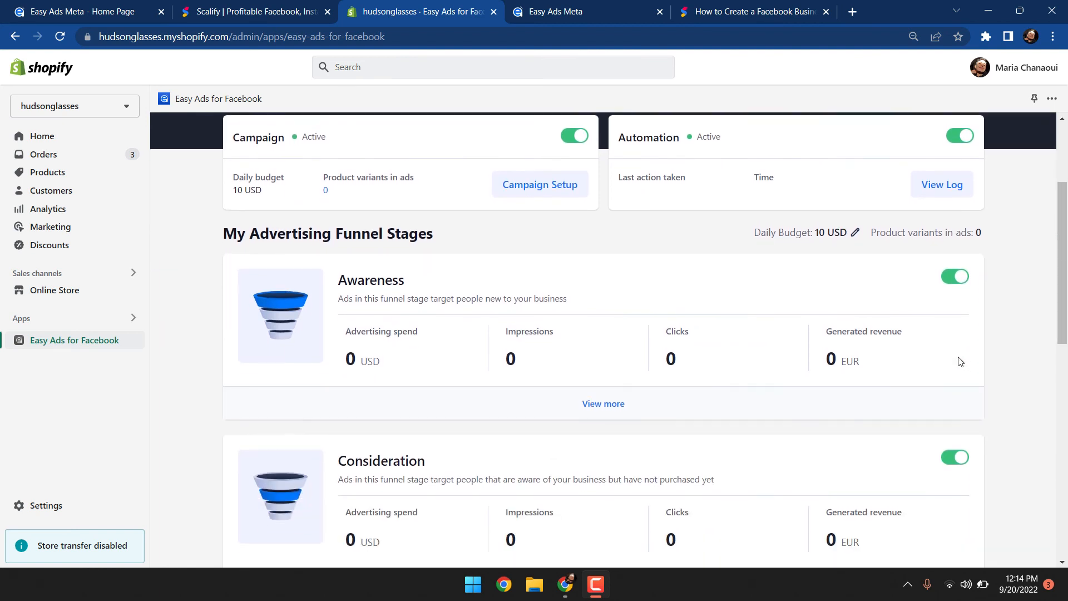
pyautogui.scroll(-1, 959, 361)
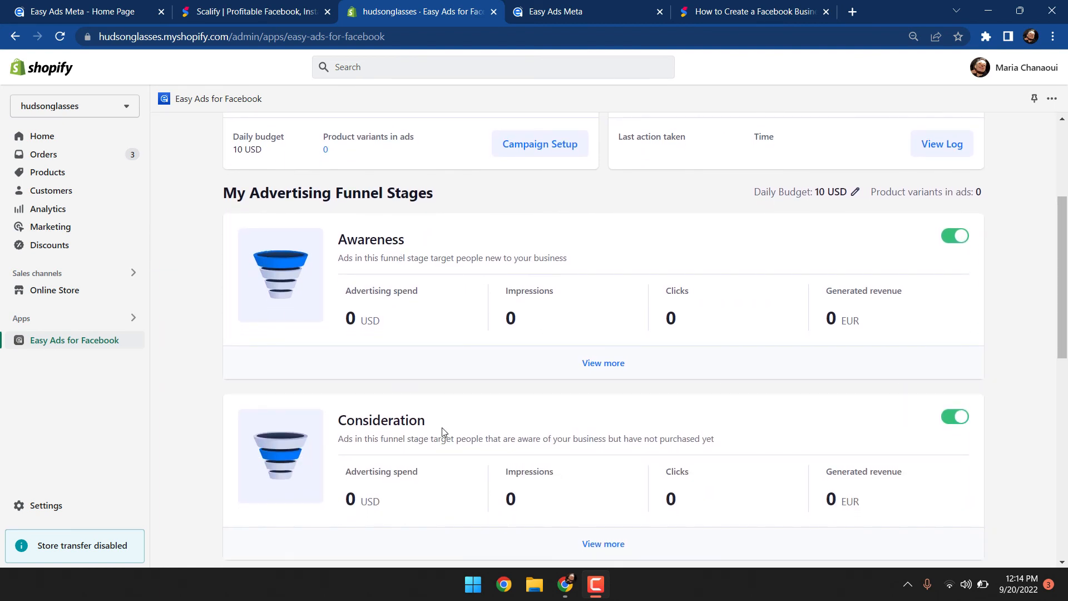
pyautogui.scroll(-1, 444, 433)
pyautogui.scroll(-4, 444, 433)
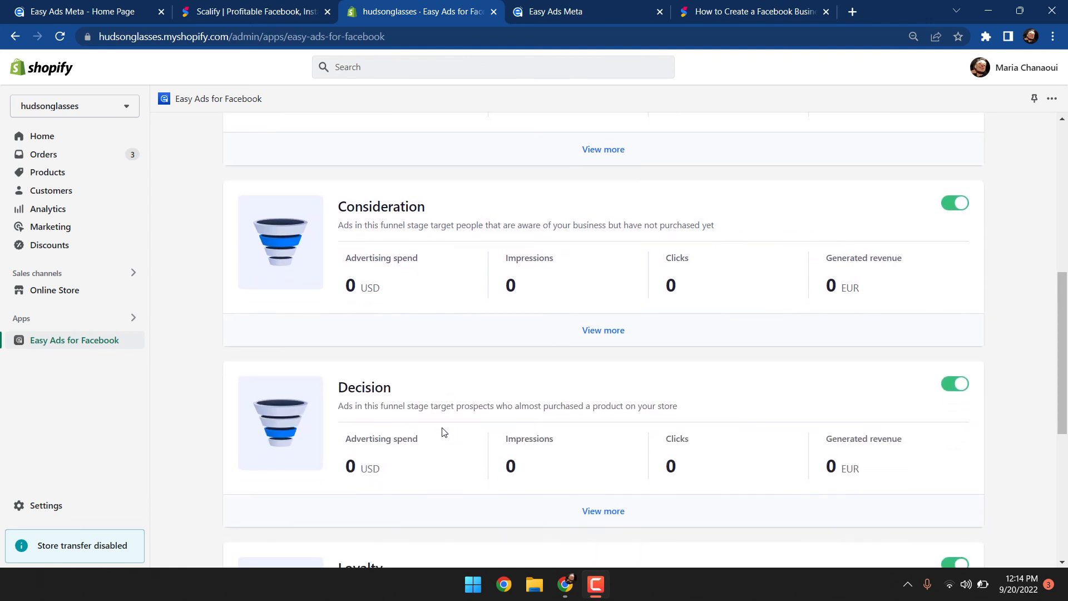
pyautogui.scroll(-3, 444, 432)
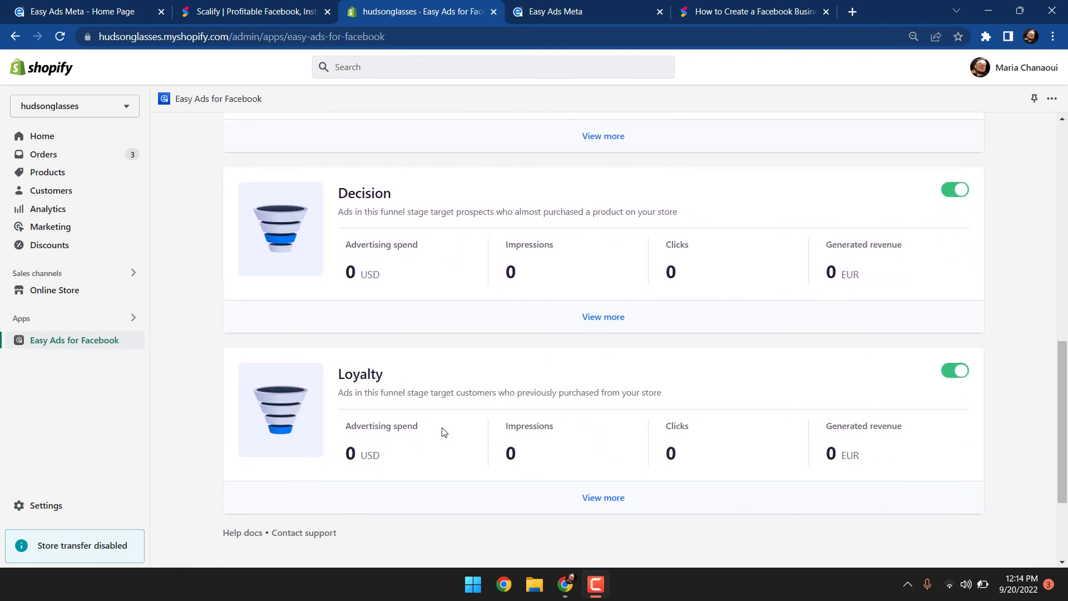
pyautogui.scroll(-1, 443, 432)
# Browse the Easy Ads website, contact page and help center setup guide in the other browser tabs
pyautogui.hotkey('ctrl', 'Tab')
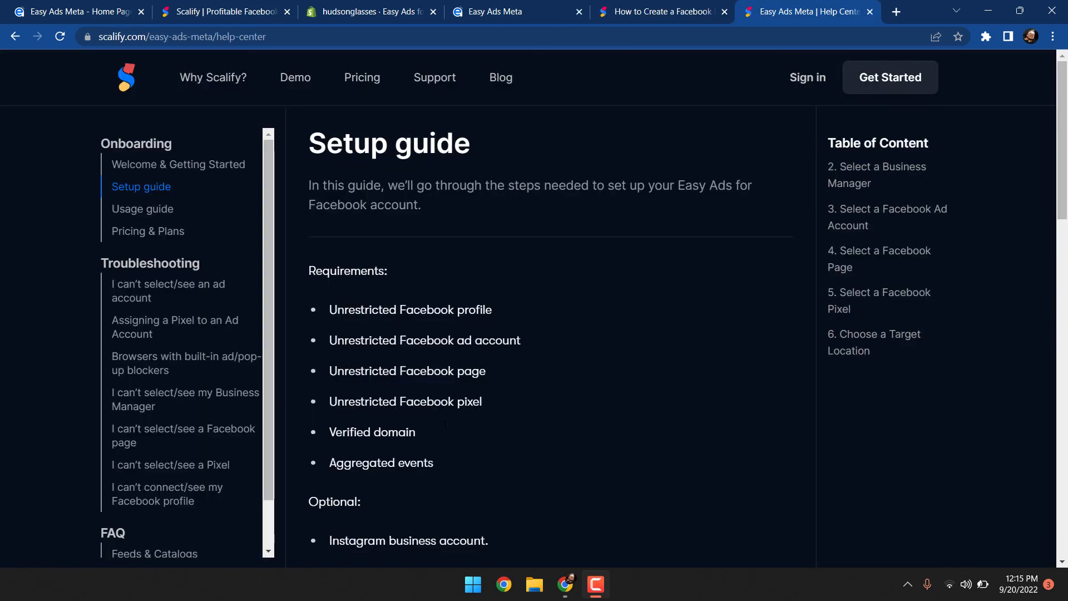
pyautogui.scroll(-3, 449, 426)
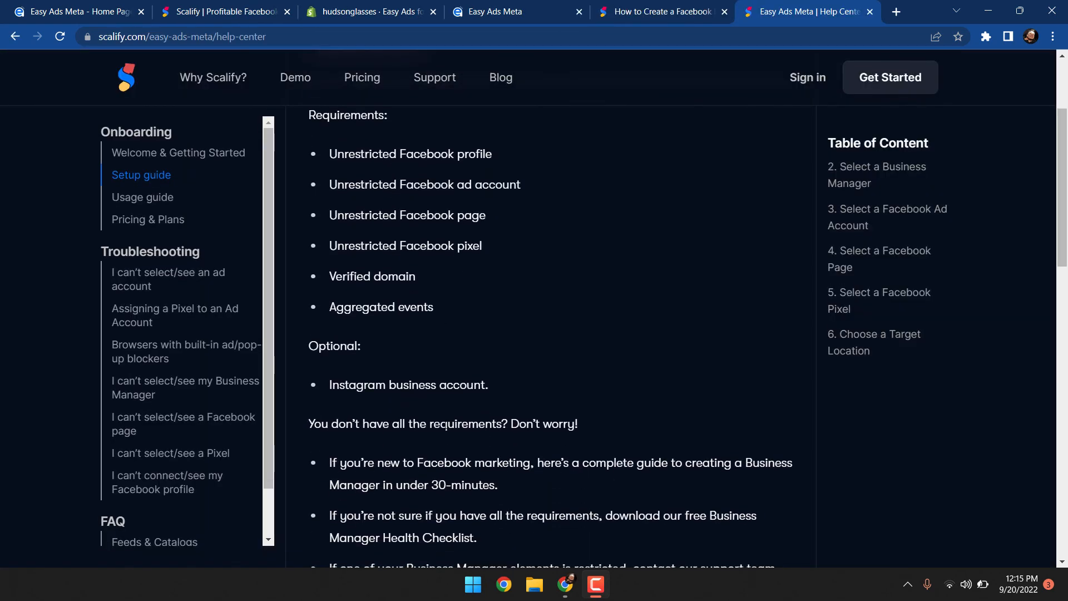
pyautogui.scroll(-4, 449, 425)
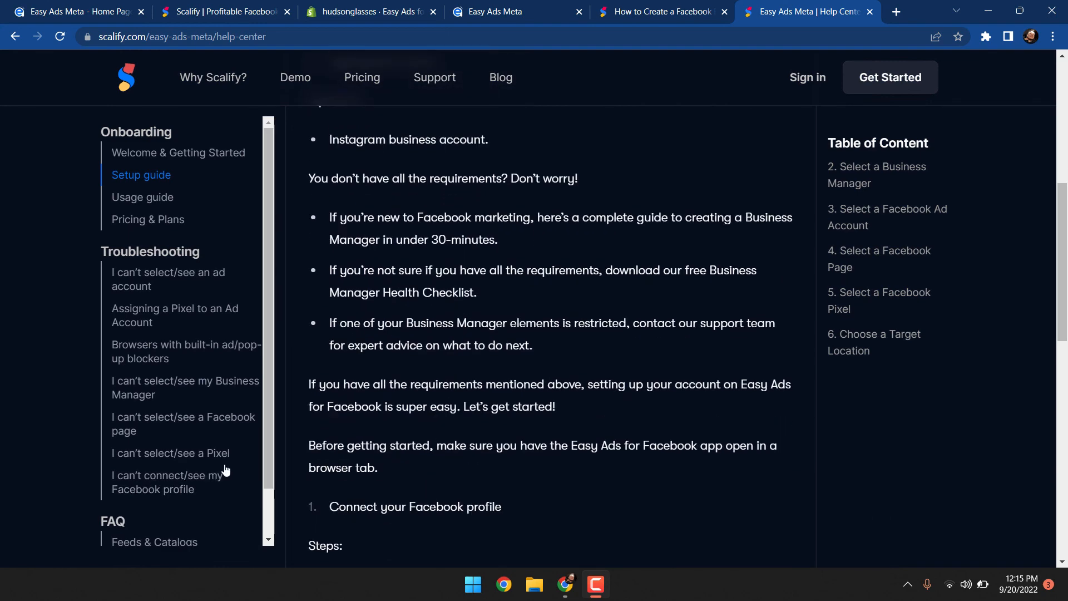
pyautogui.scroll(-5, 226, 470)
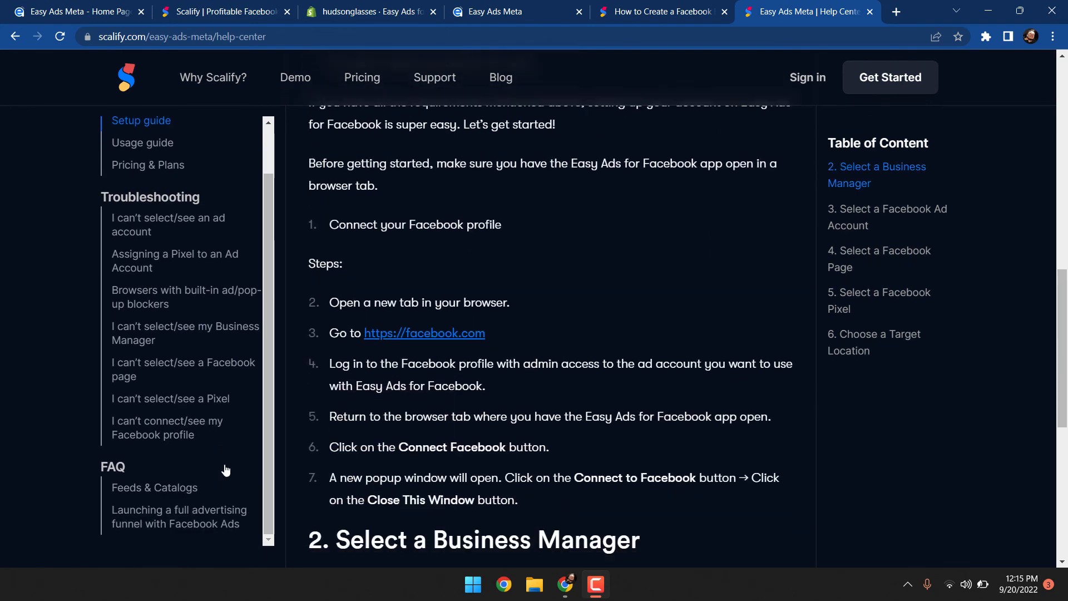
pyautogui.scroll(-7, 226, 470)
pyautogui.hotkey('ctrl', 'Tab')
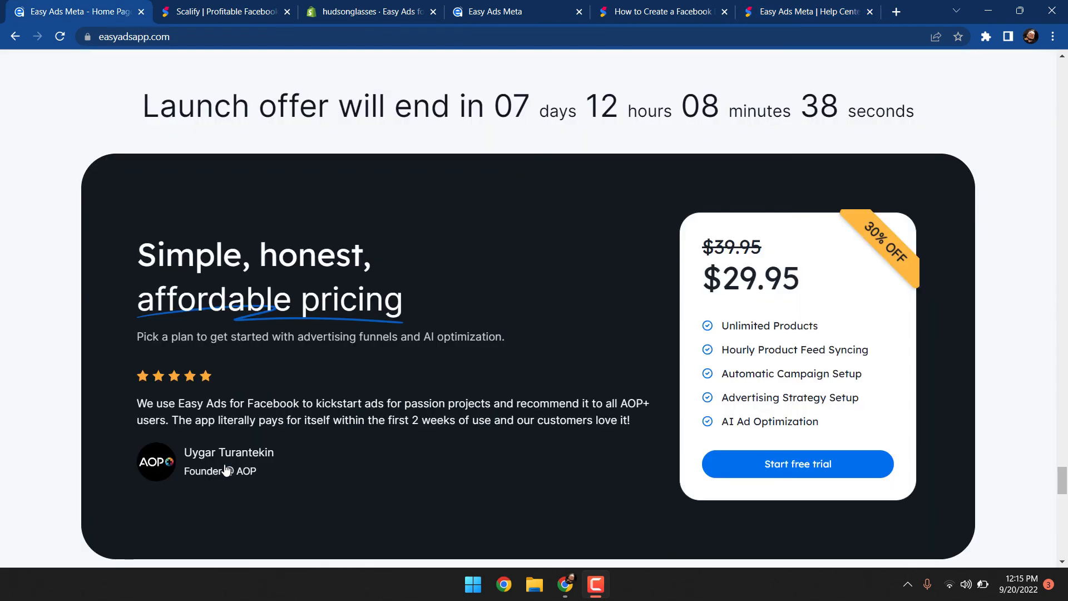
pyautogui.scroll(-1, 226, 470)
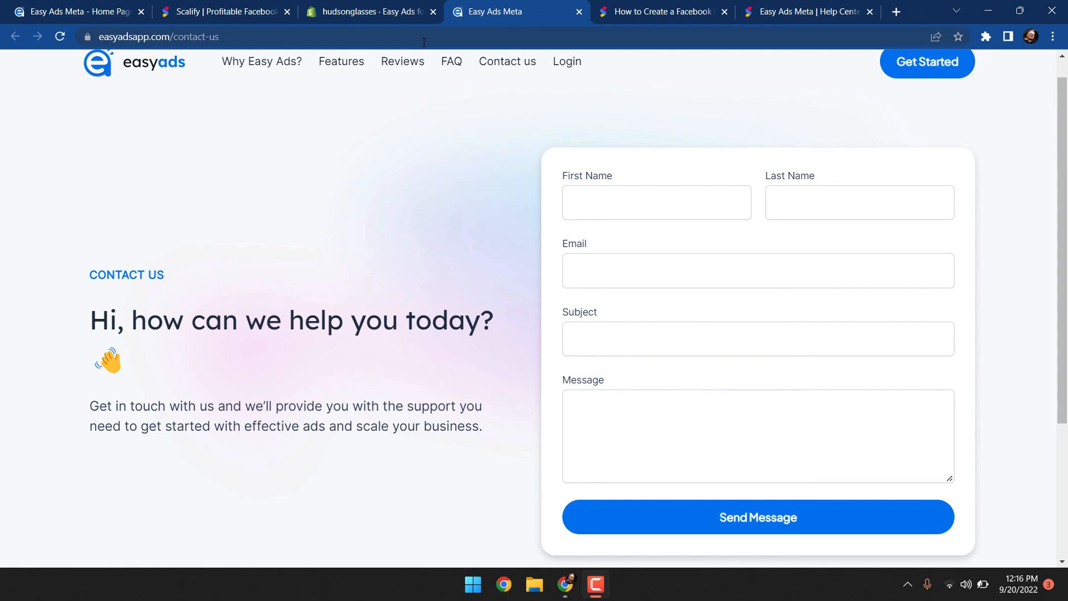
pyautogui.hotkey('ctrl', '1')
pyautogui.scroll(-2, 513, 108)
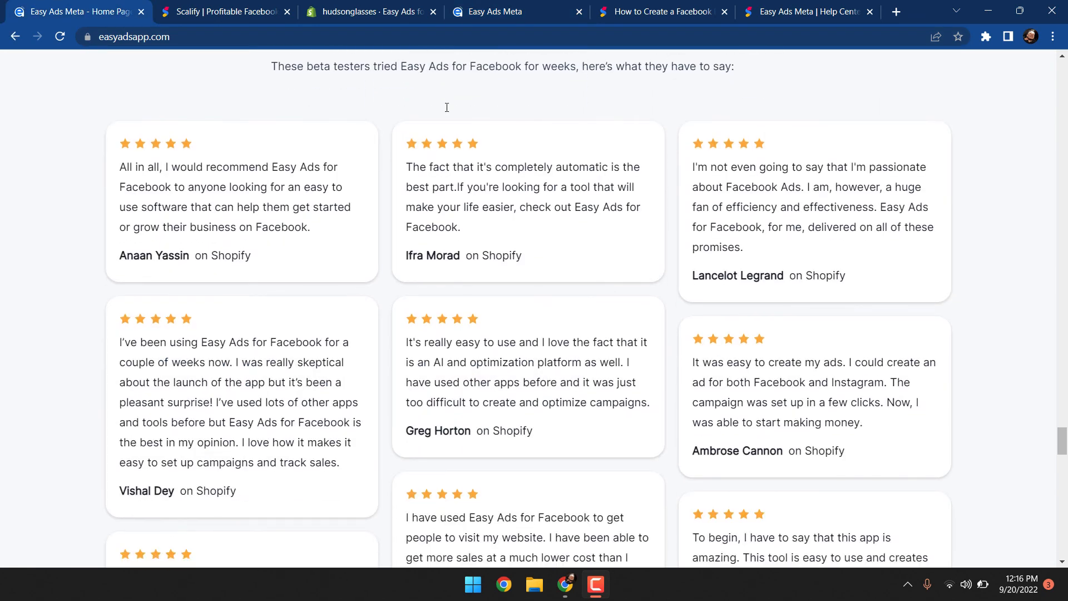
# Scroll through the beta tester reviews on the Easy Ads website homepage
pyautogui.scroll(-1, 447, 107)
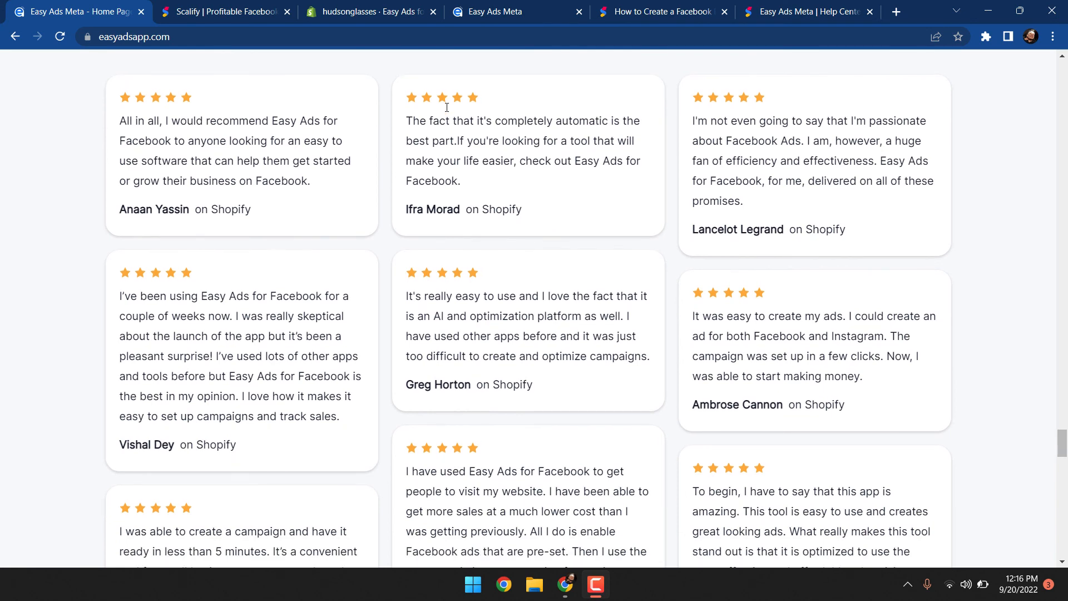
pyautogui.scroll(-1, 446, 108)
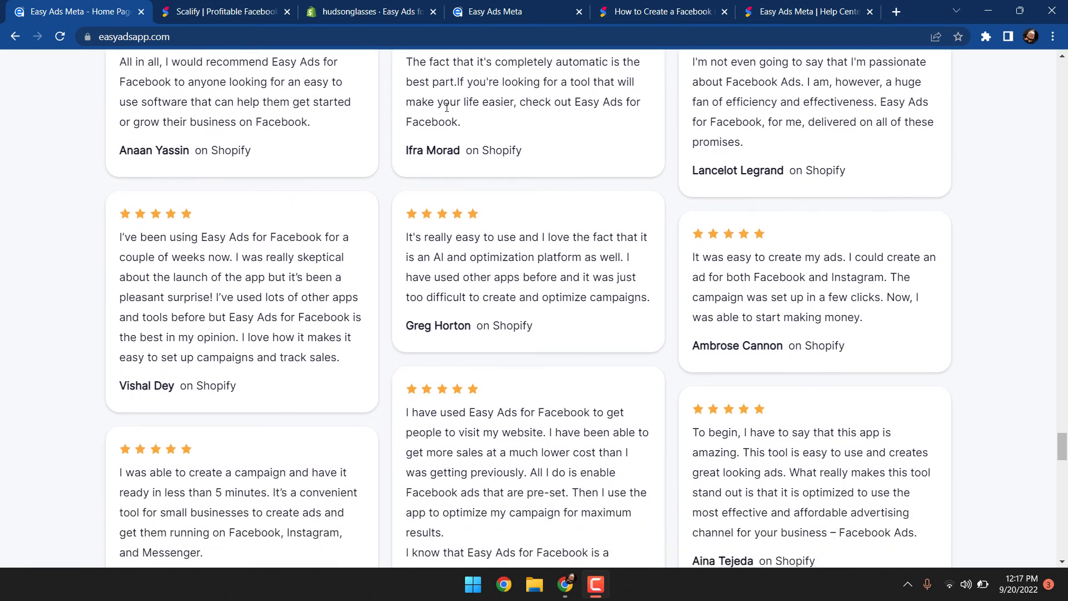
pyautogui.scroll(-1, 447, 108)
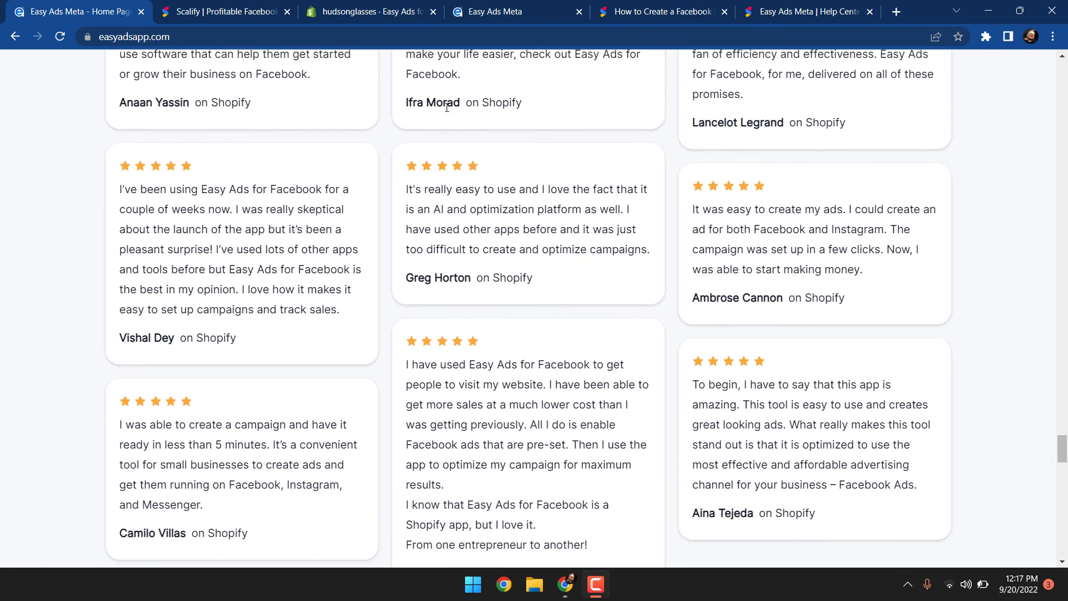
pyautogui.scroll(-1, 447, 108)
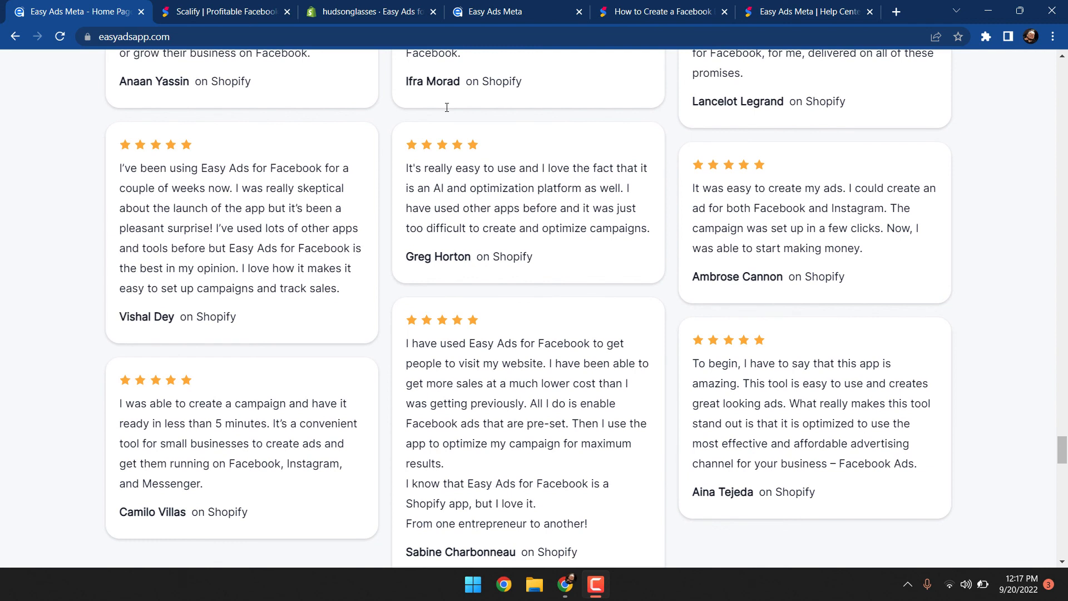
pyautogui.scroll(-1, 447, 108)
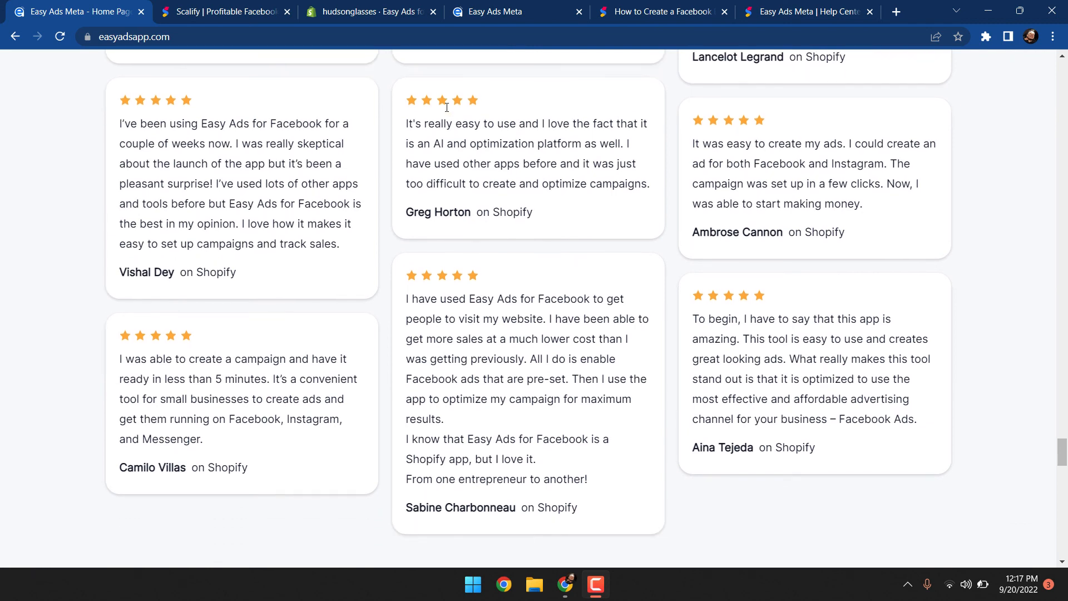
pyautogui.scroll(-1, 446, 108)
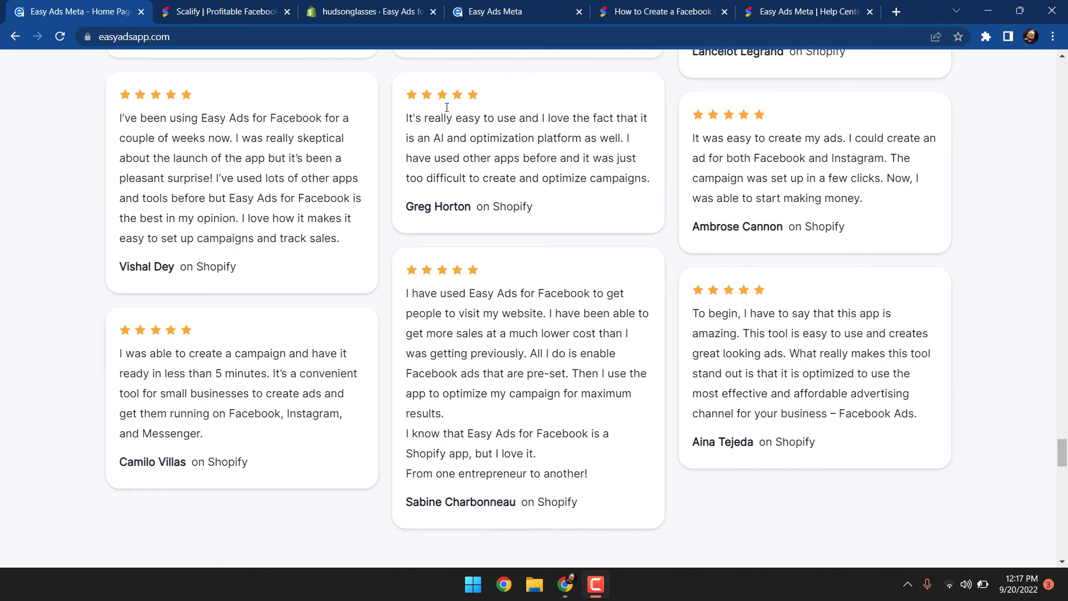